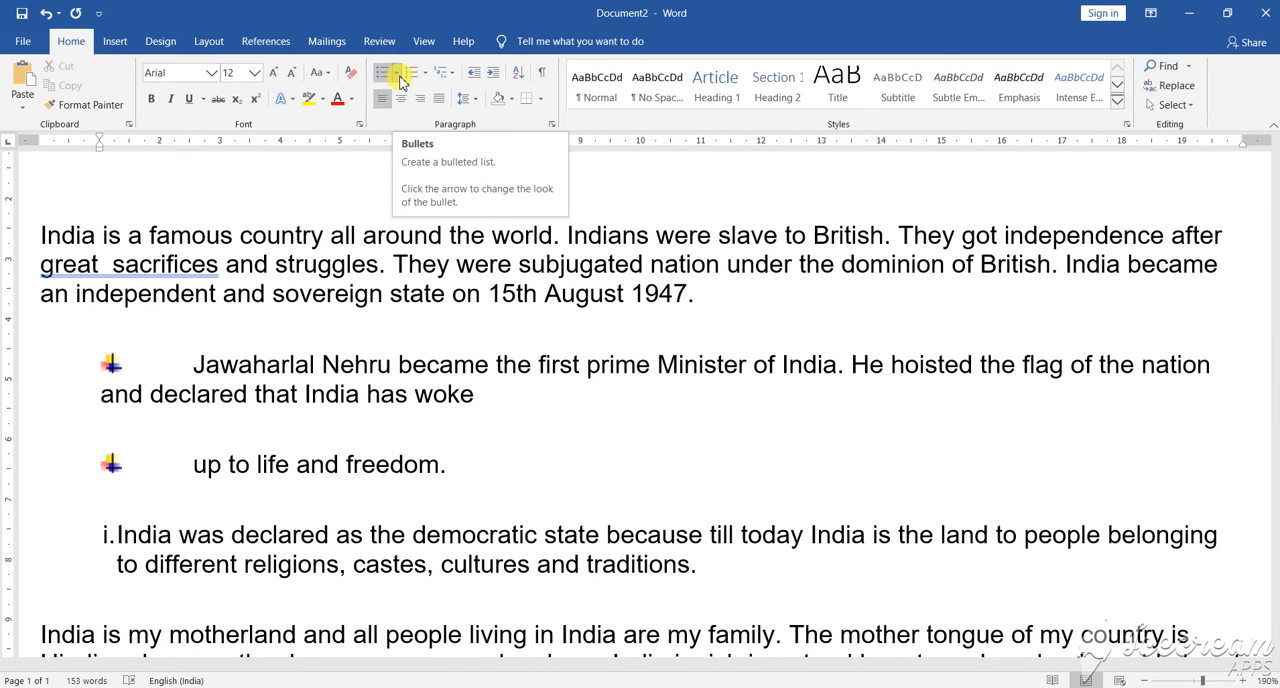
Step: Remove the picture bullet from "up to life and freedom." and give that line an arrow bullet
left_click(398, 73)
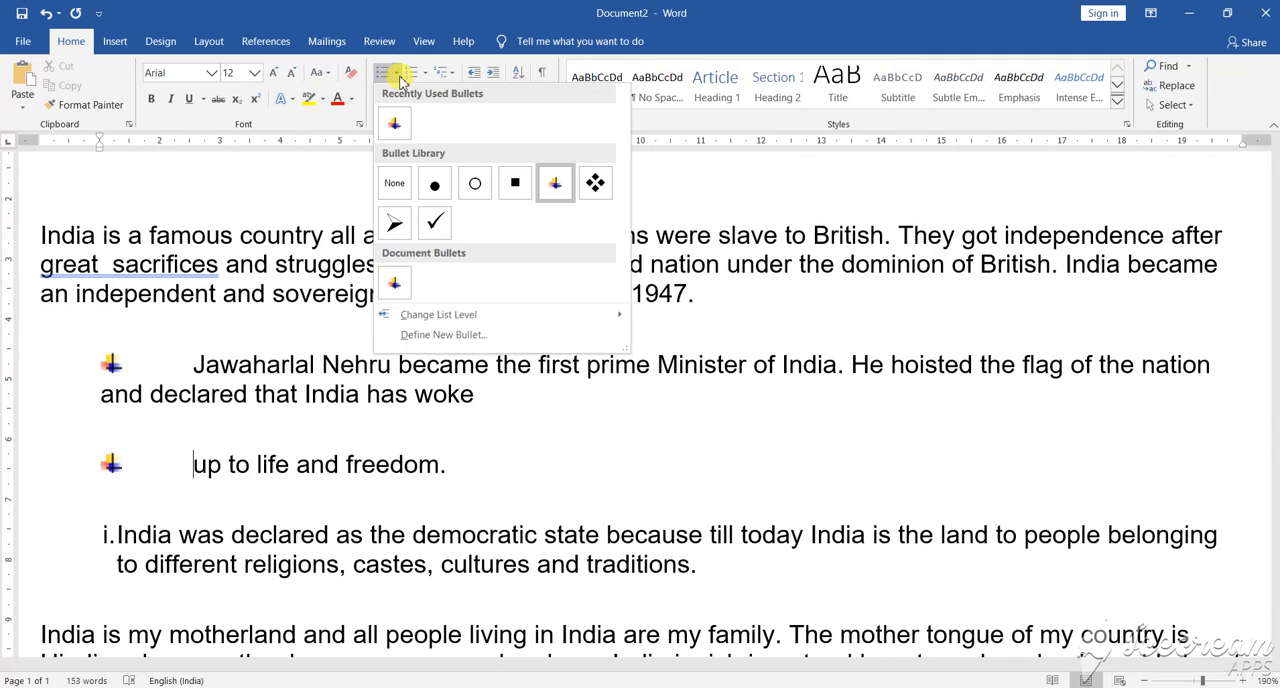
left_click(392, 186)
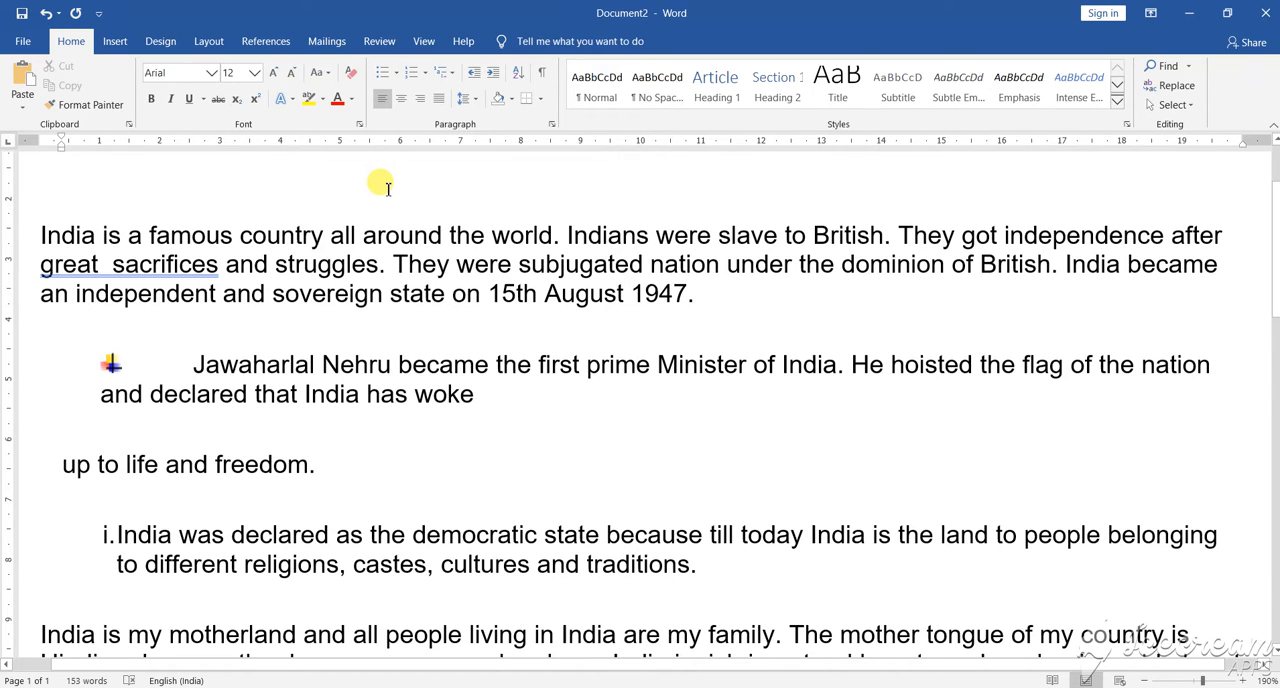
left_click(398, 74)
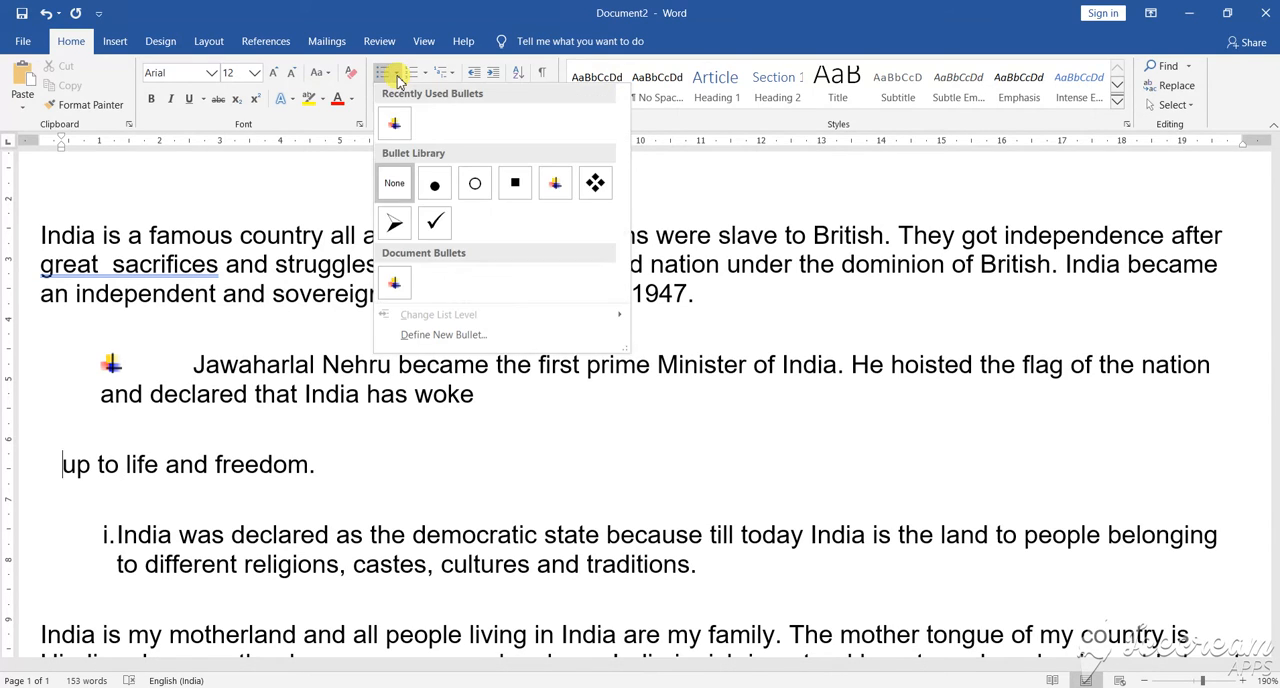
left_click(394, 228)
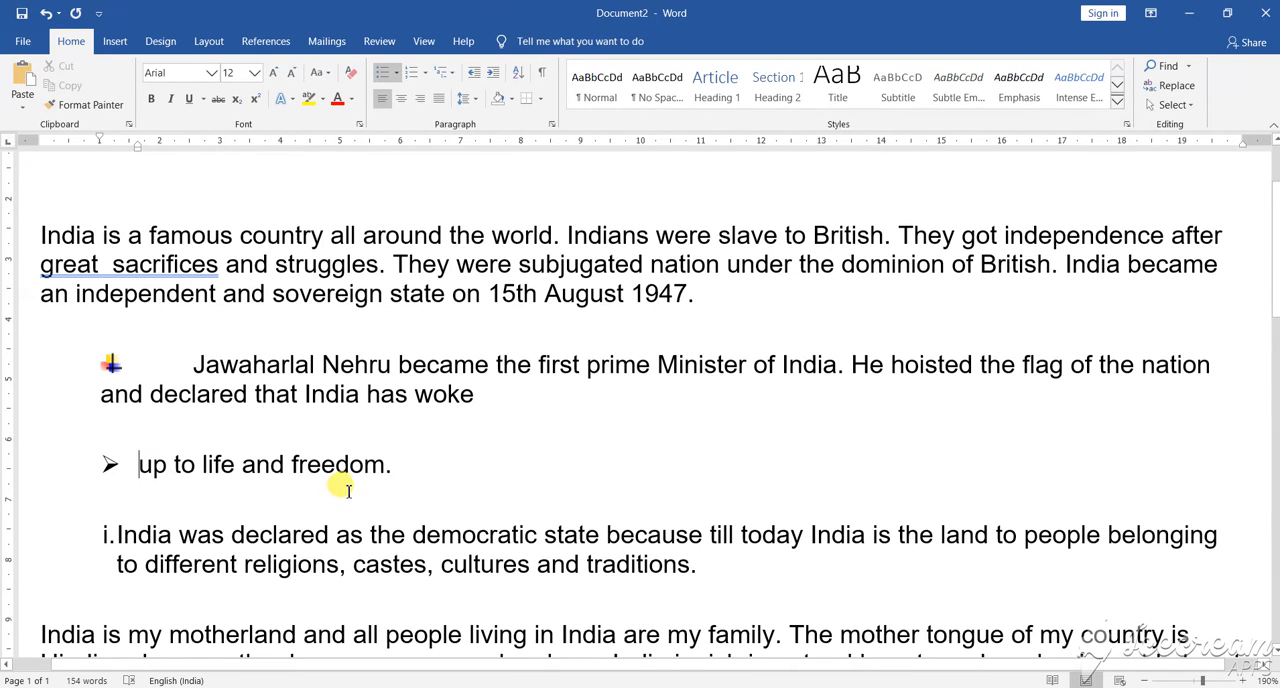
Step: Split the numbered item before "because till today India" so that this text becomes a separate list item
scroll(348, 490, "down", 1)
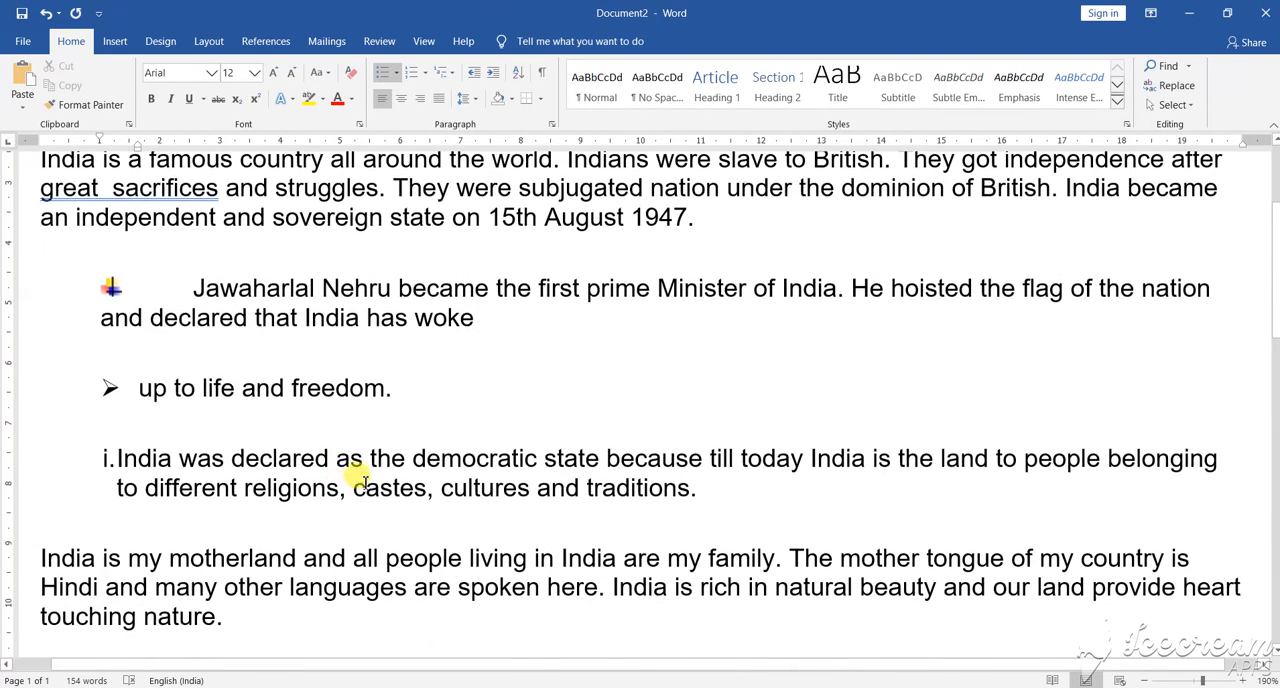
left_click(607, 458)
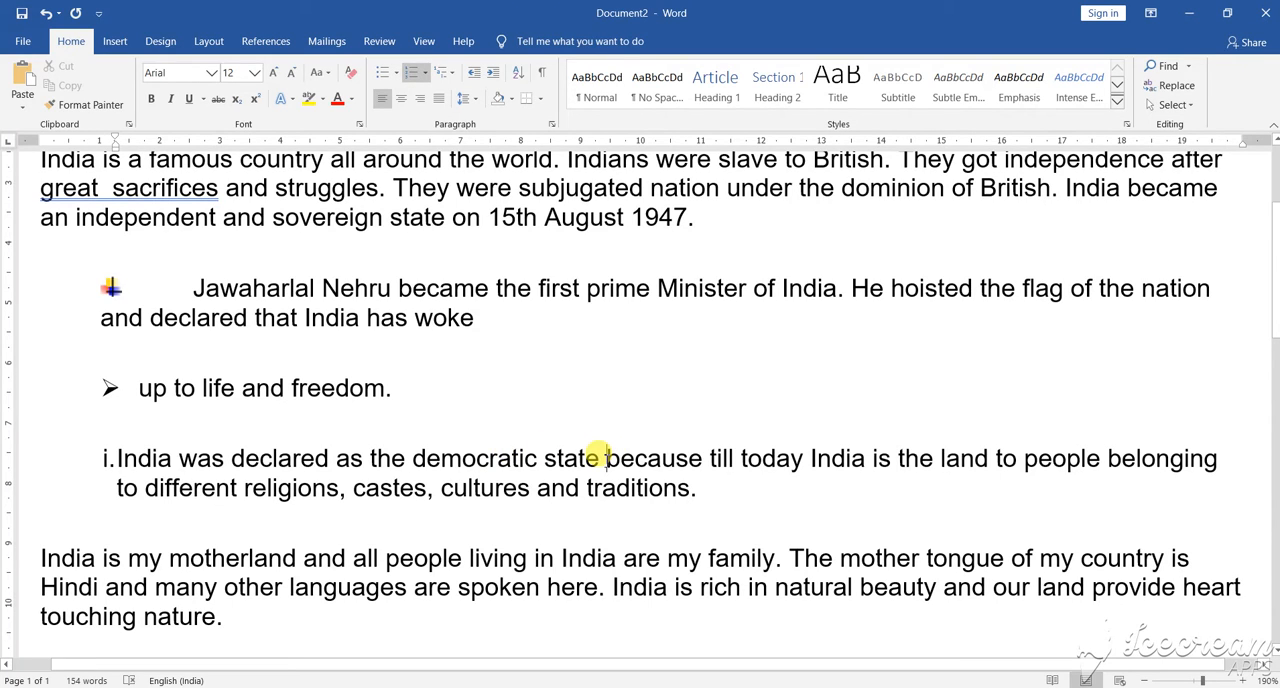
key("Return")
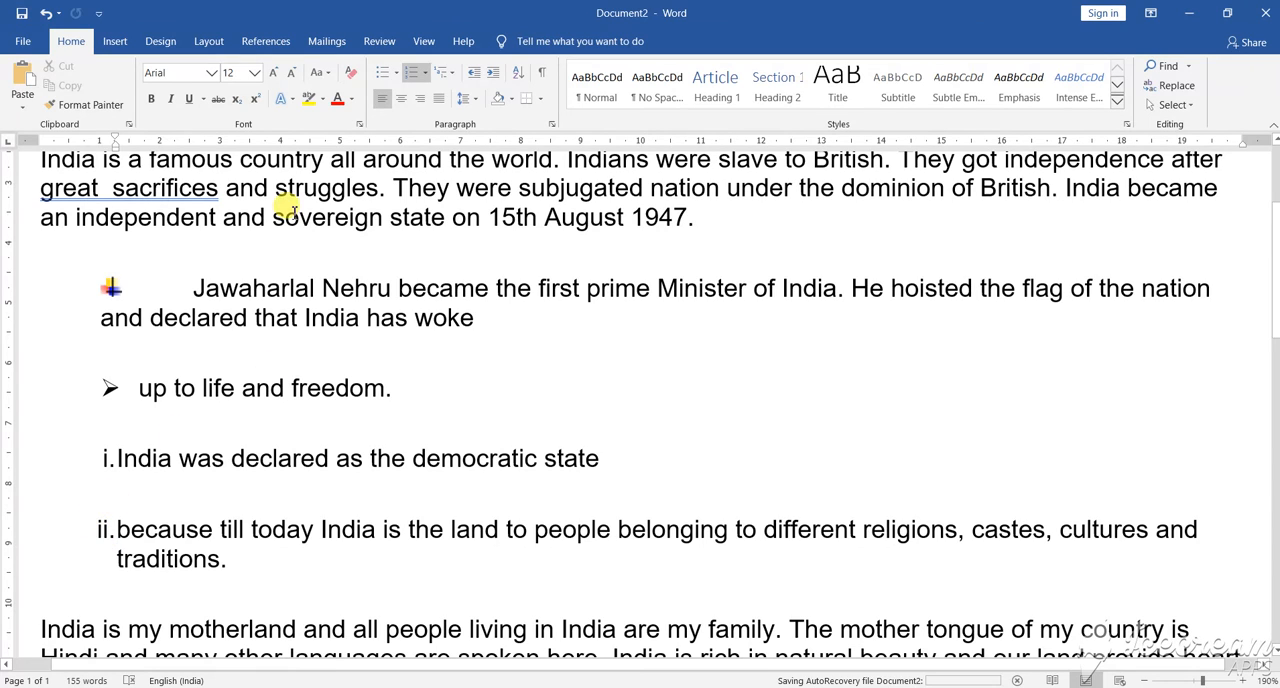
Step: Remove the Roman numeral from the "because till today India" item and apply the A. B. C. number format to it
left_click(424, 72)
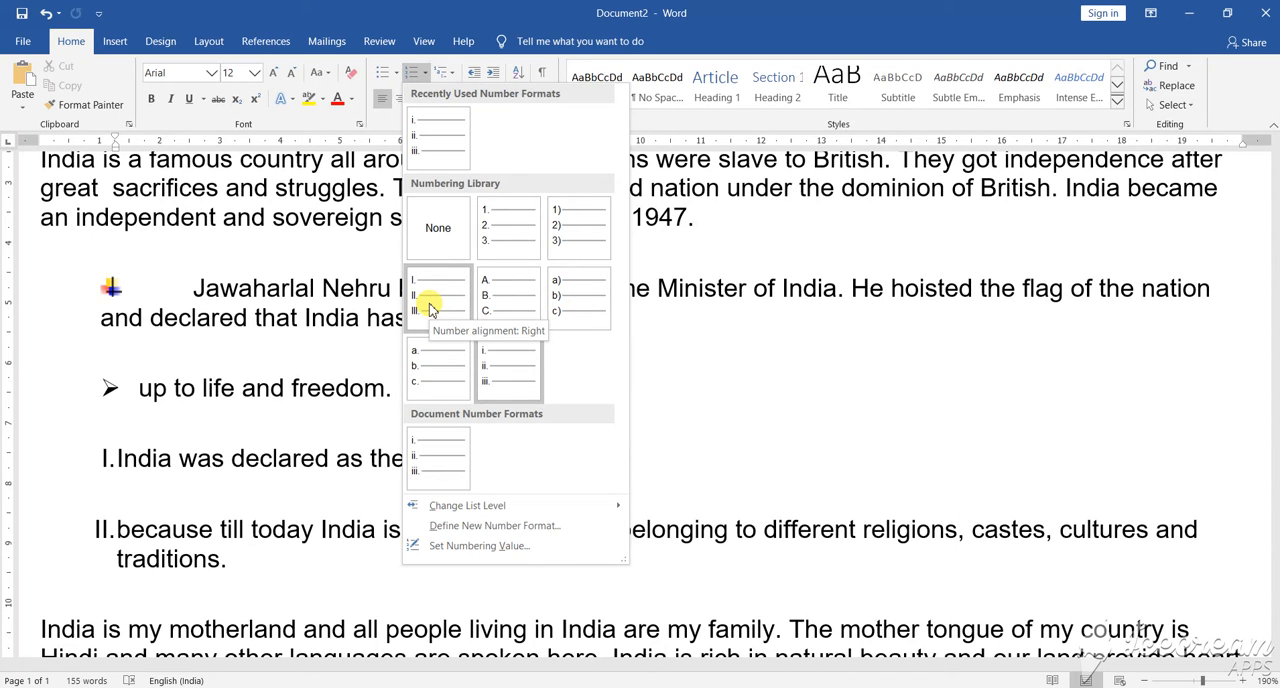
key("Escape")
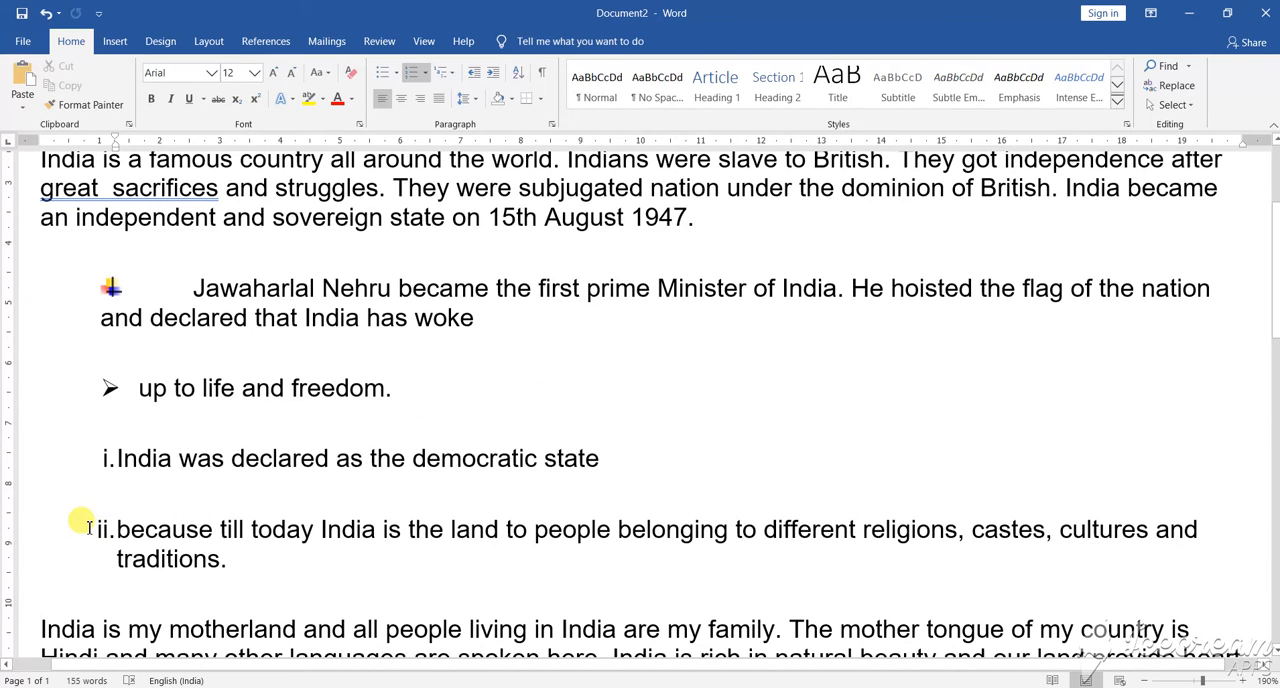
key("BackSpace")
key("BackSpace")
key("ctrl+z")
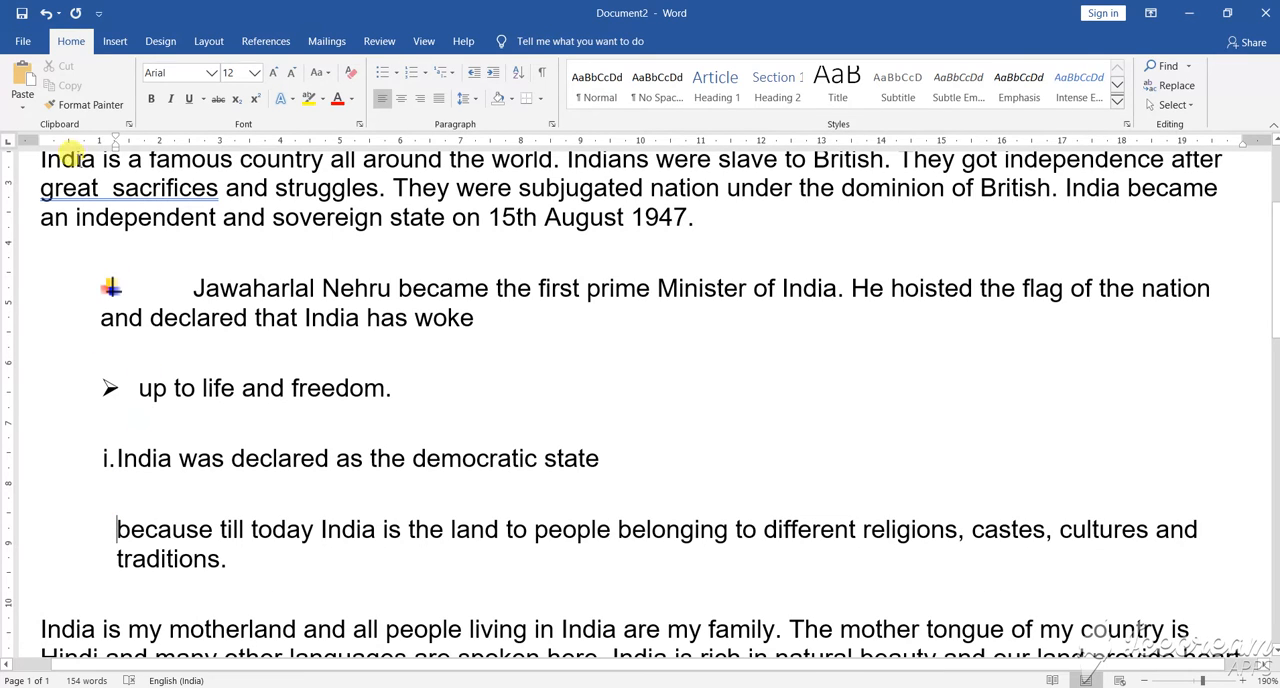
left_click(424, 73)
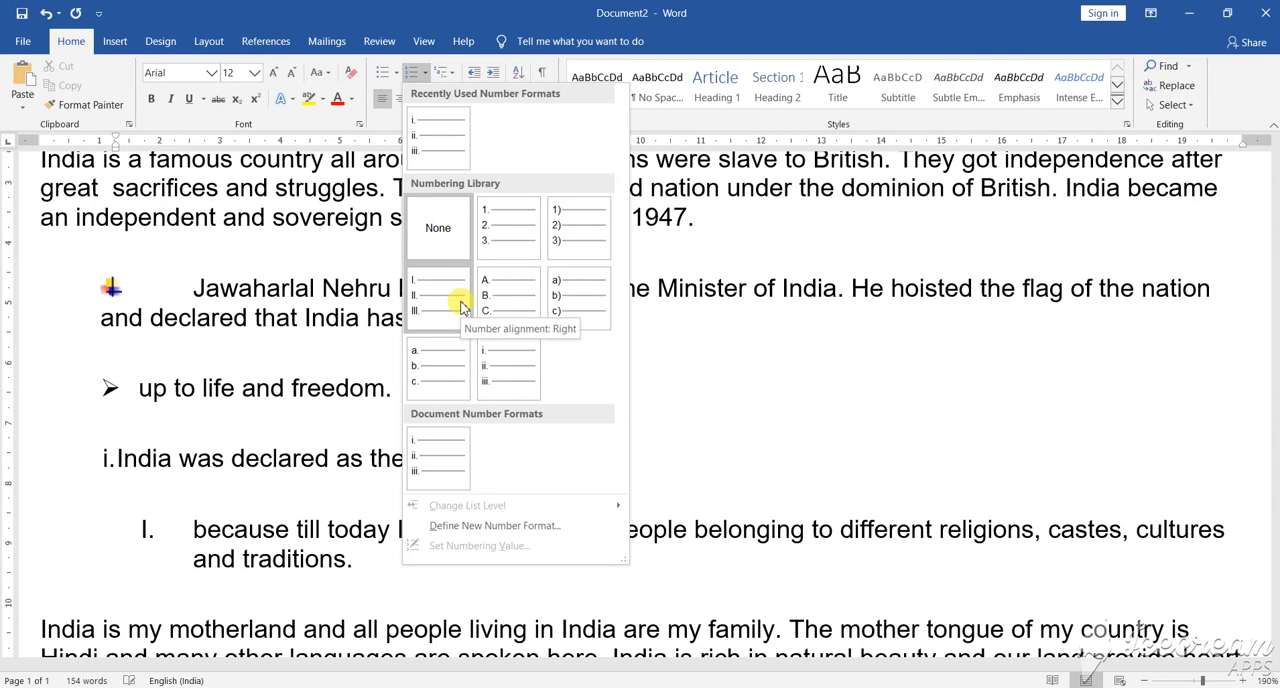
left_click(520, 308)
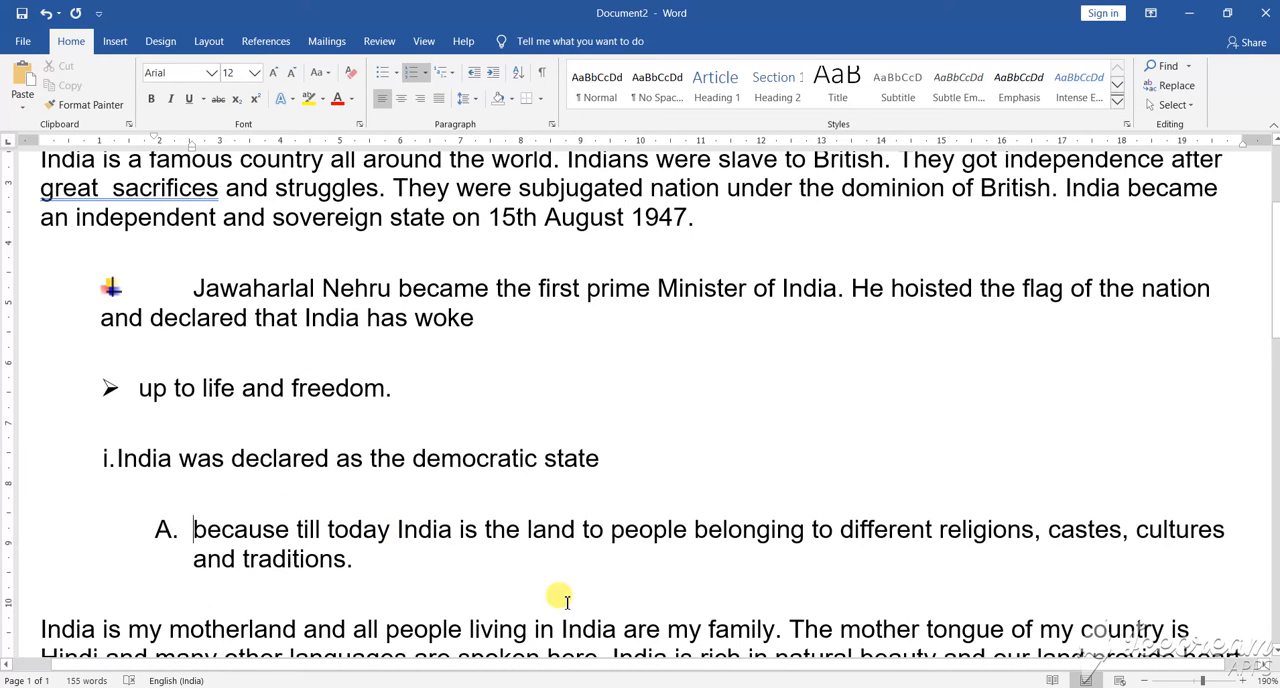
scroll(578, 581, "down", 1)
scroll(582, 584, "down", 3)
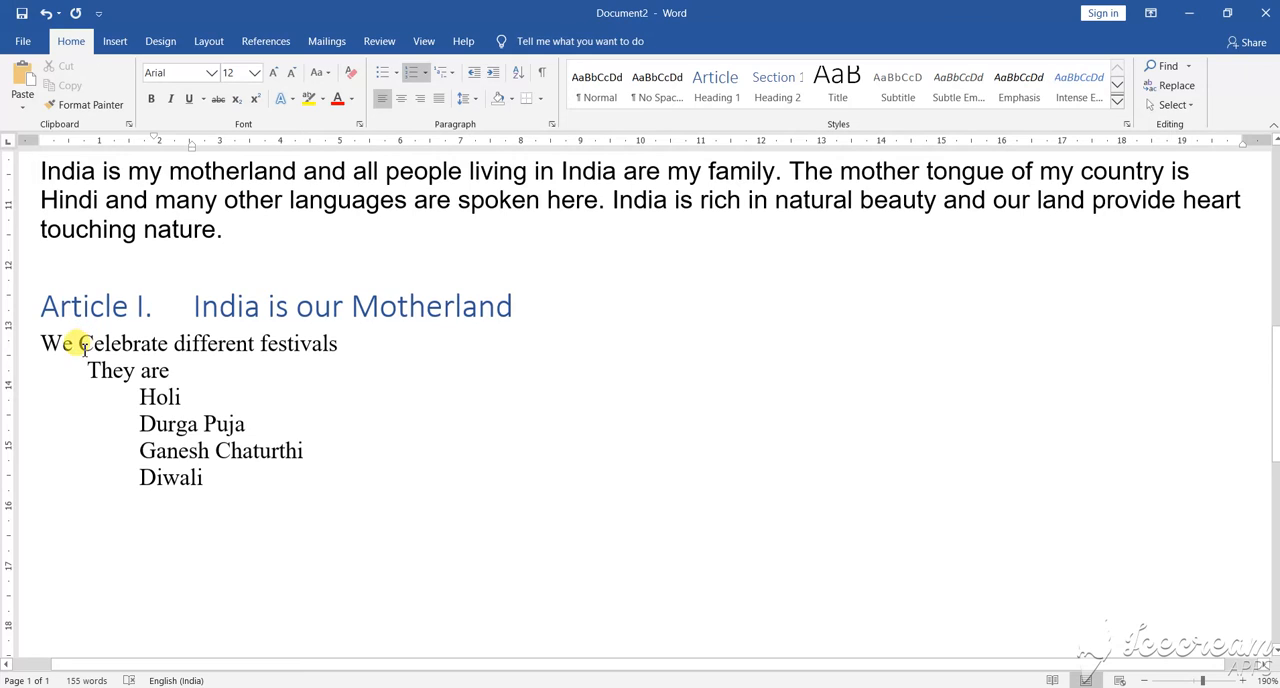
left_click(44, 341)
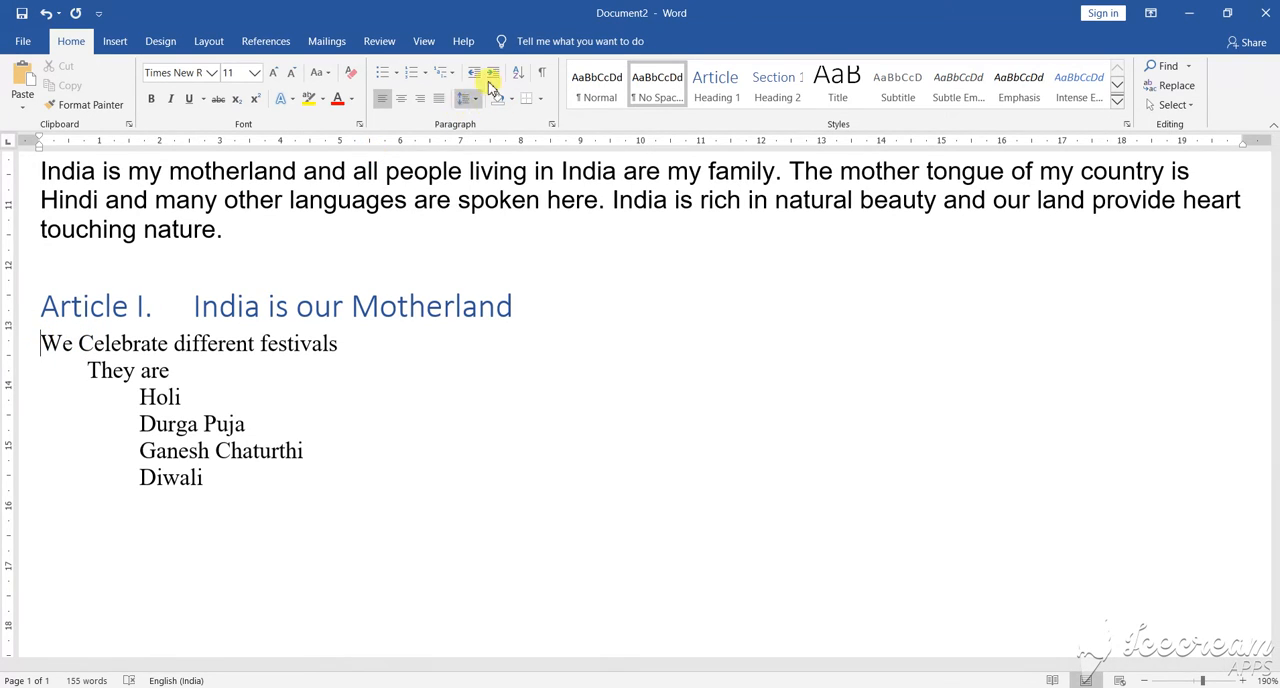
left_click(523, 309)
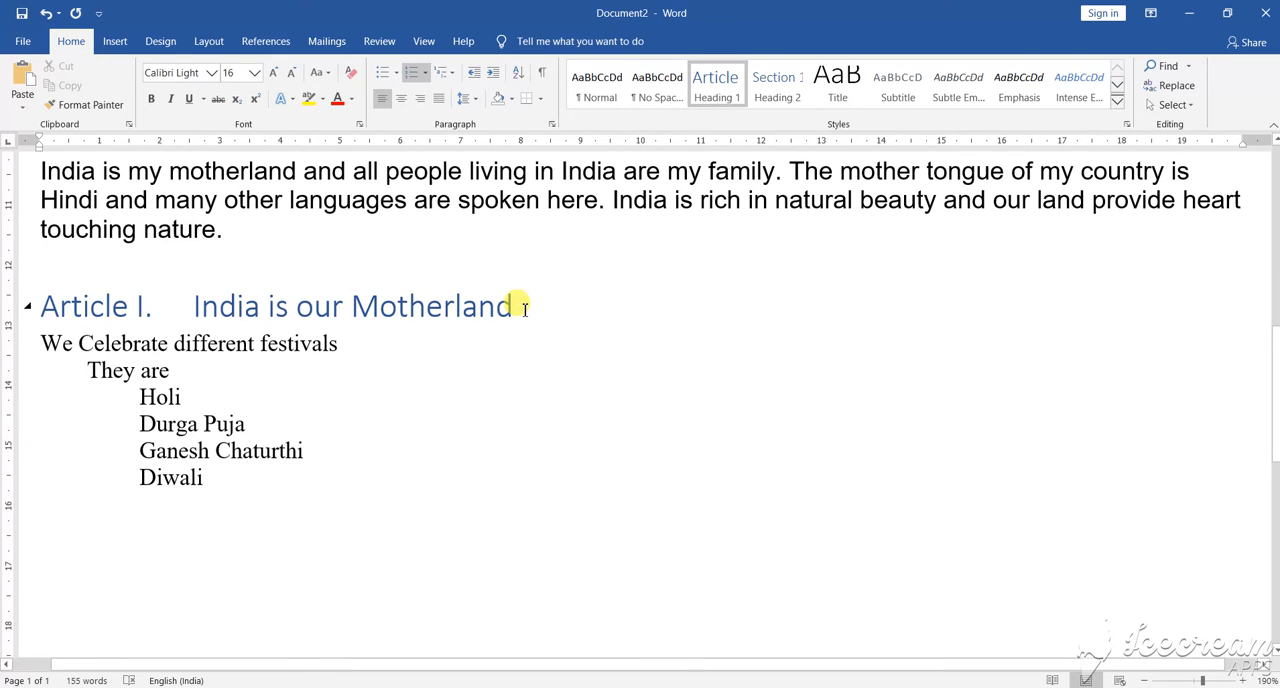
key("Return")
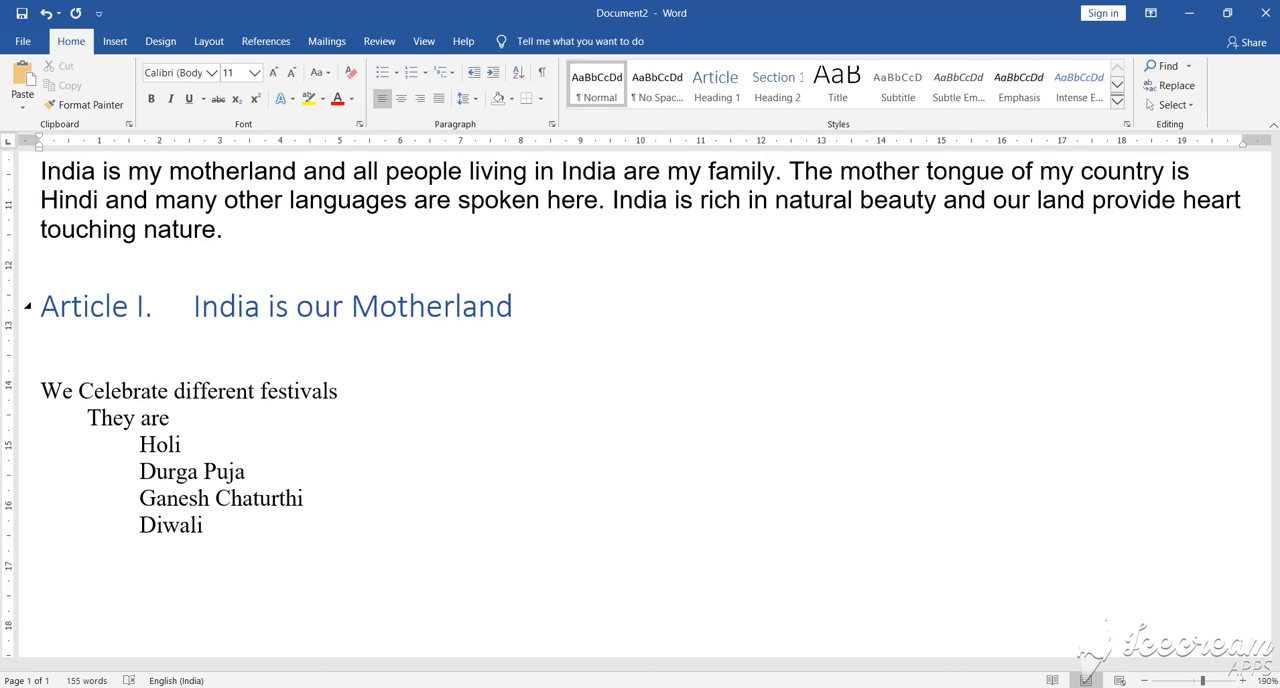
key("Delete")
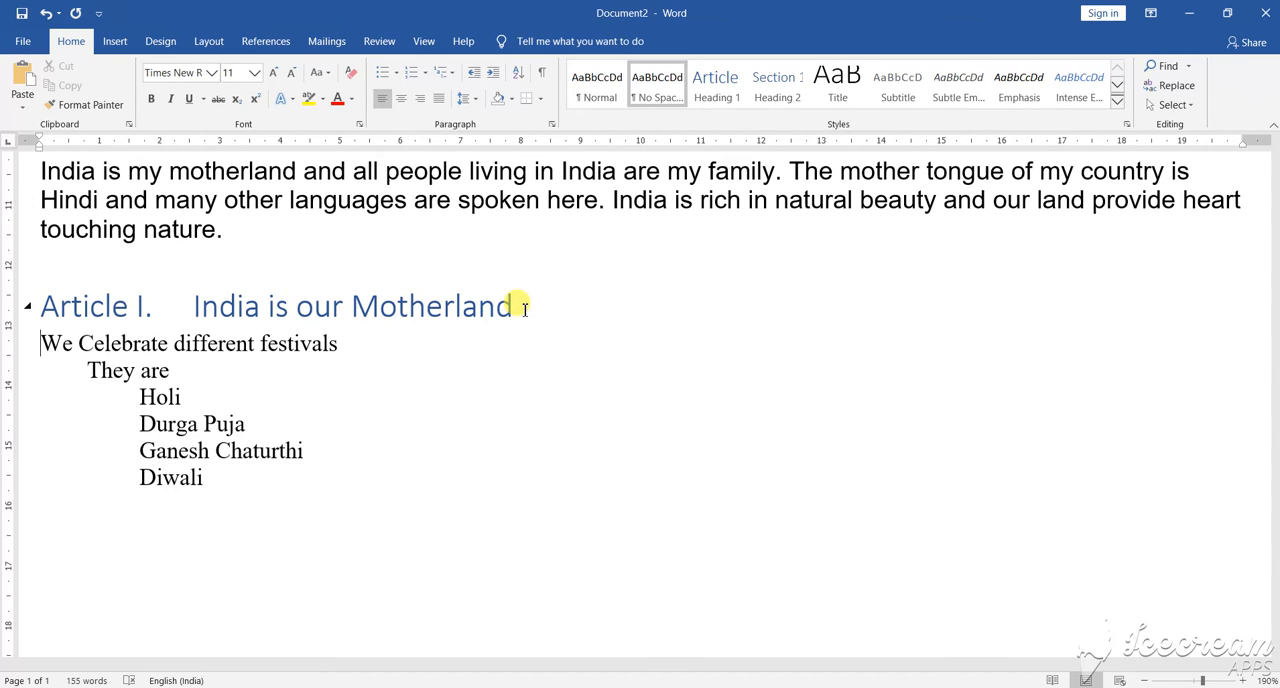
Step: Try the Article I. / Section 1.01 multilevel heading list on "We Celebrate different festivals" and remove that line's number
left_click(443, 71)
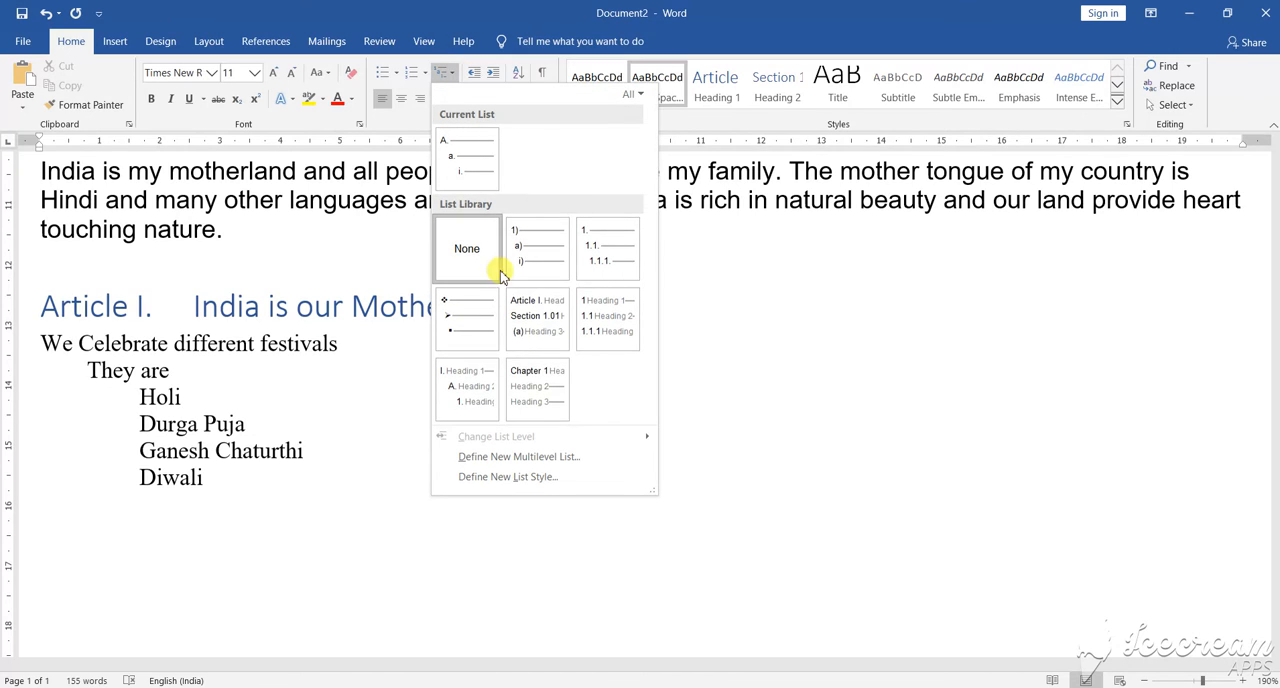
mouse_move(533, 322)
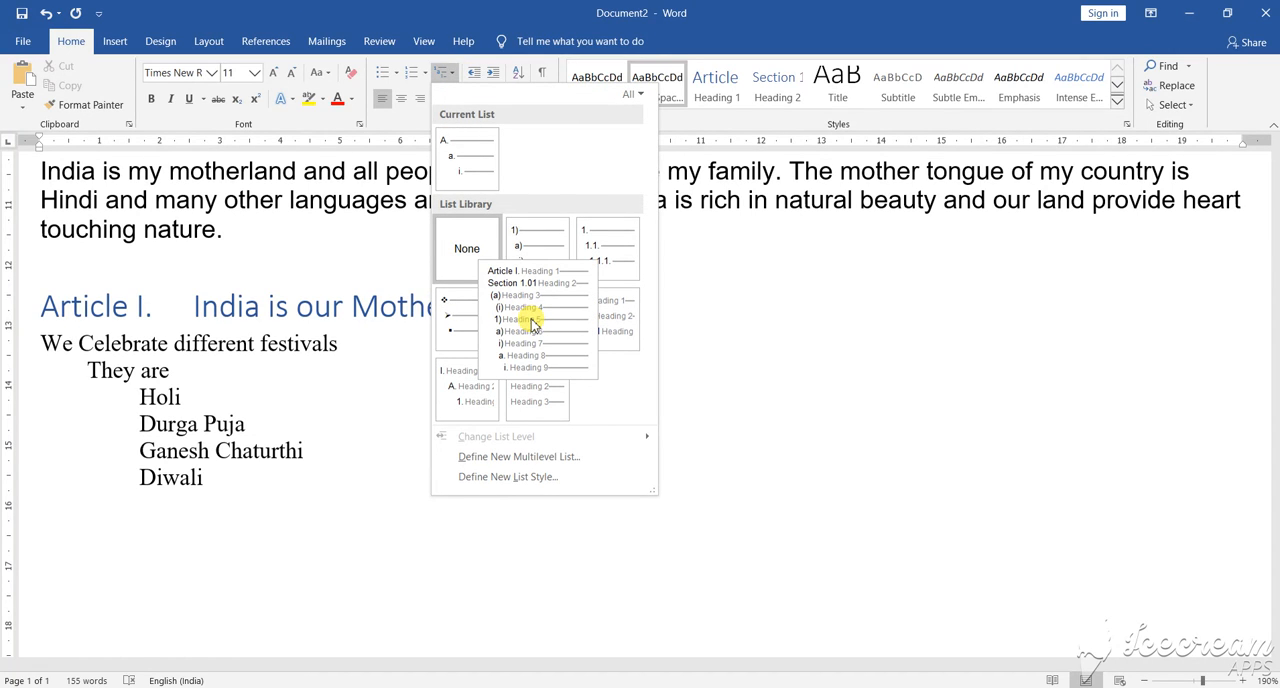
left_click(532, 320)
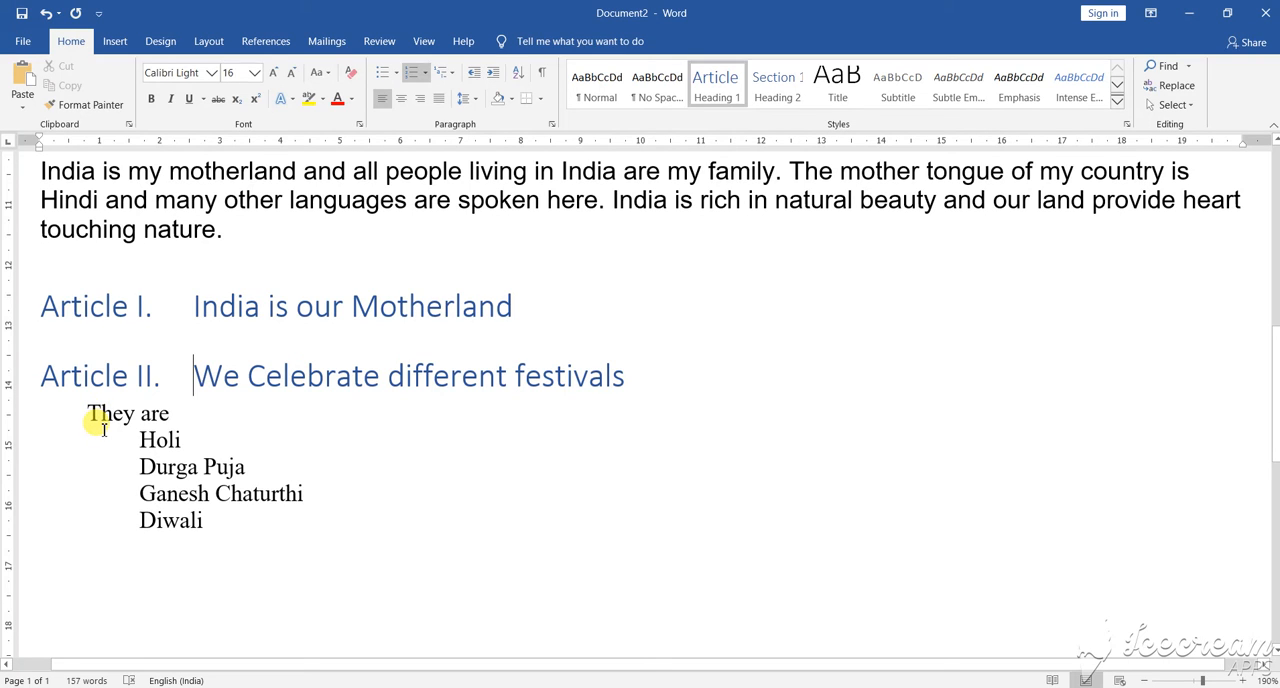
key("BackSpace")
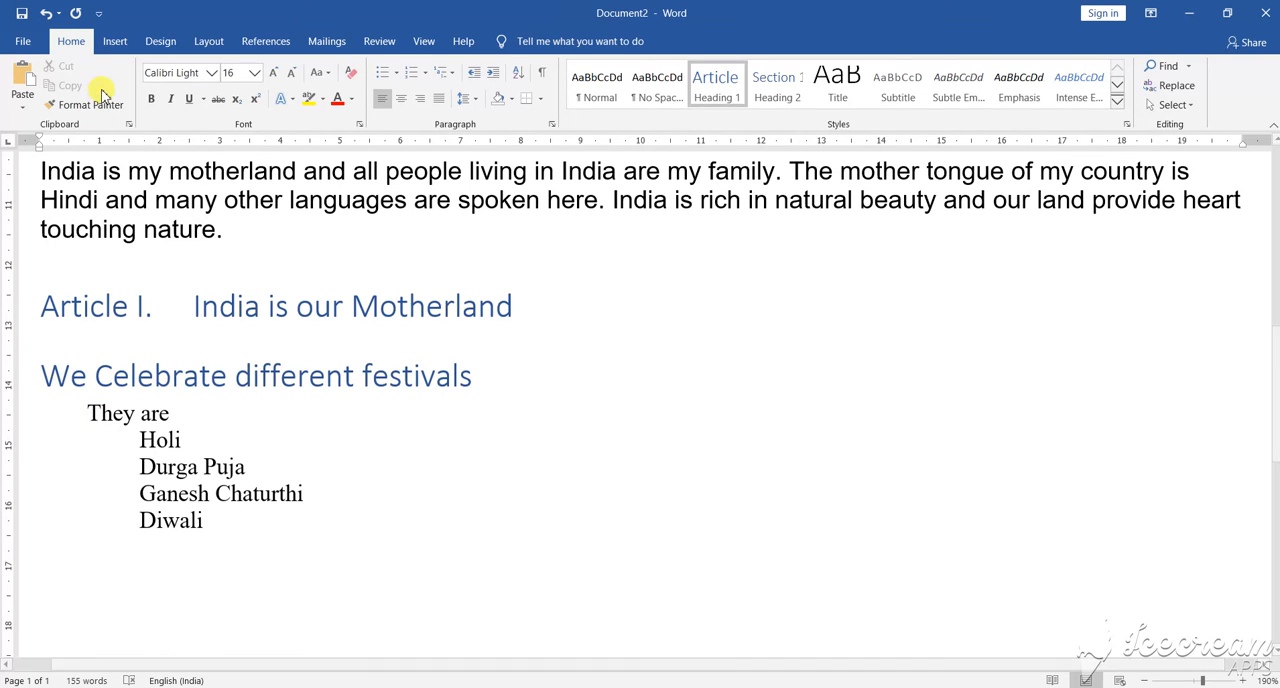
Step: Apply the I. / A. / 1. multilevel heading list to "We Celebrate different festivals" and remove that line's own number
left_click(448, 75)
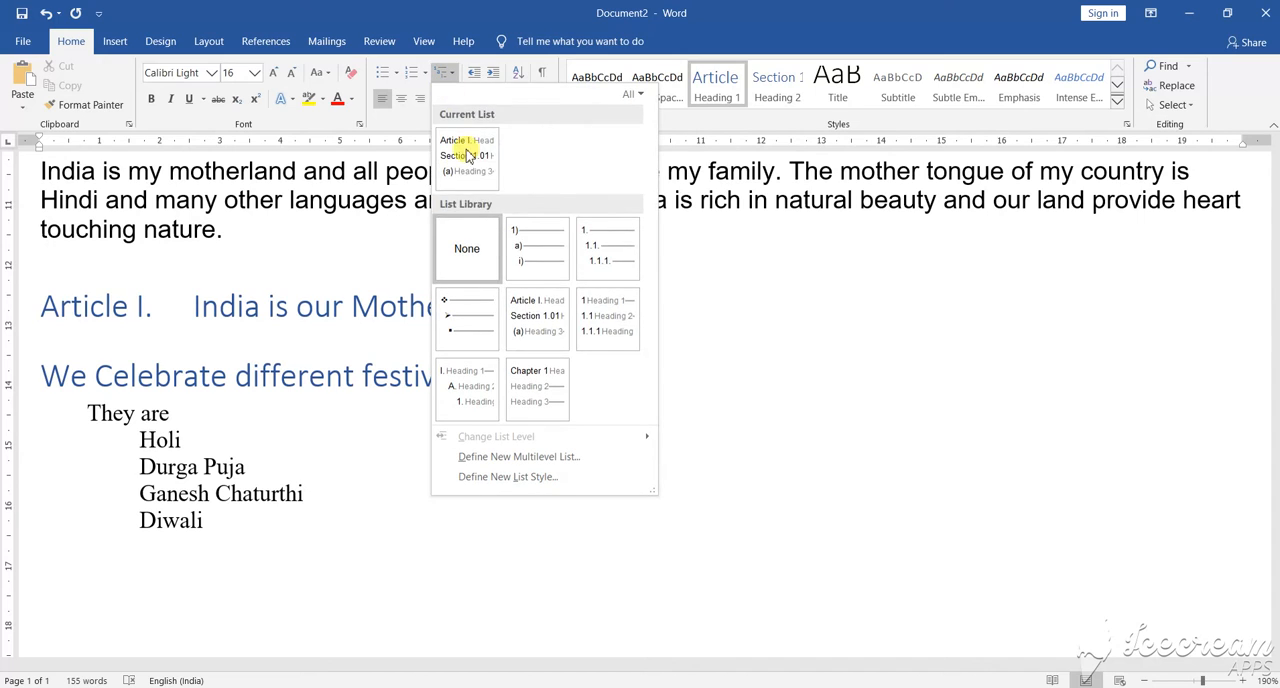
mouse_move(612, 318)
mouse_move(543, 375)
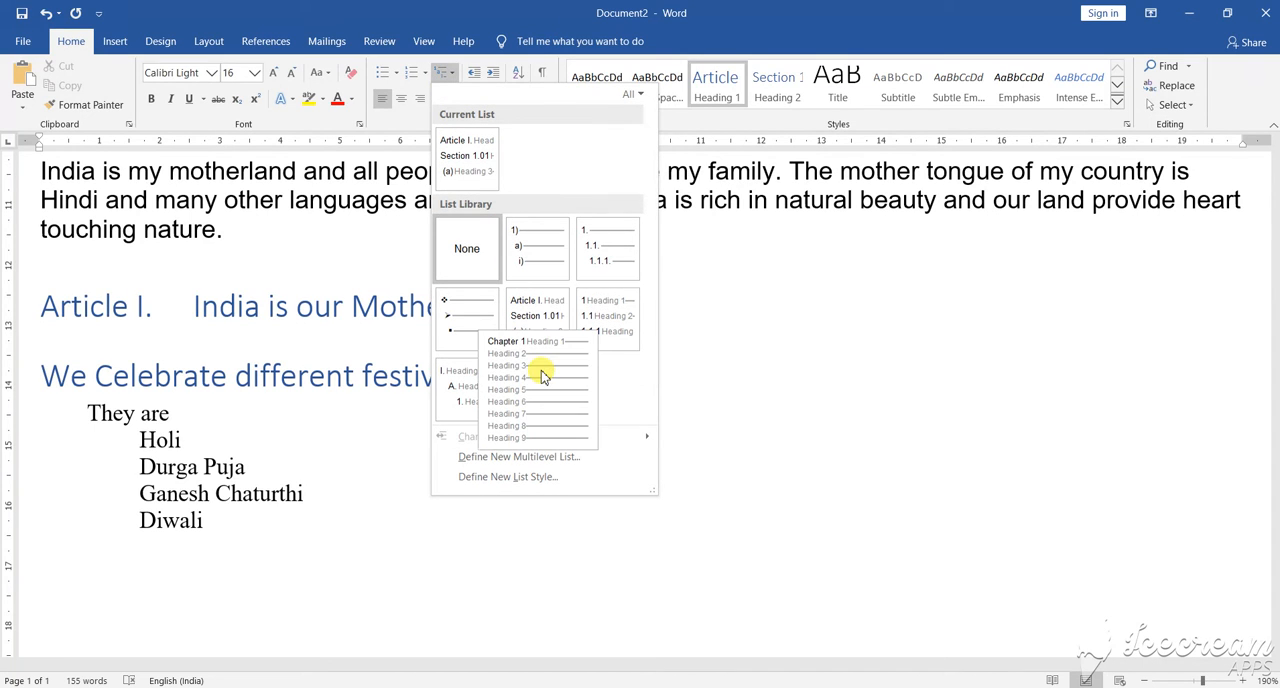
mouse_move(468, 392)
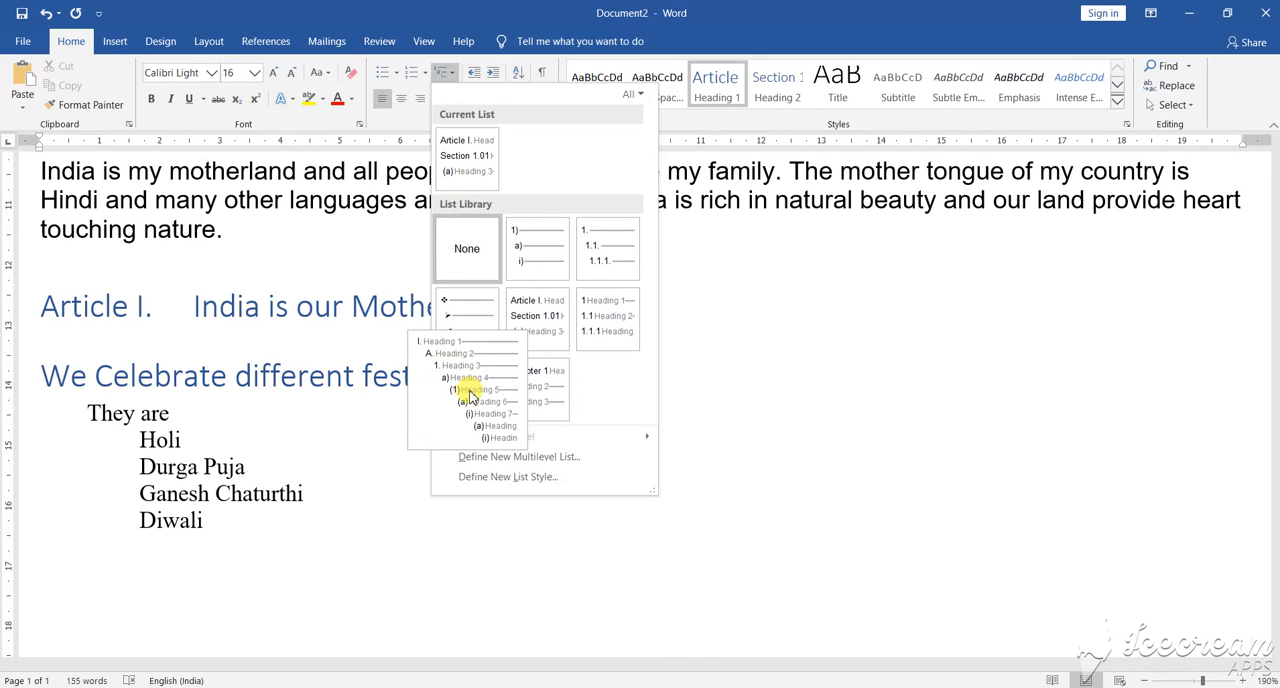
left_click(470, 395)
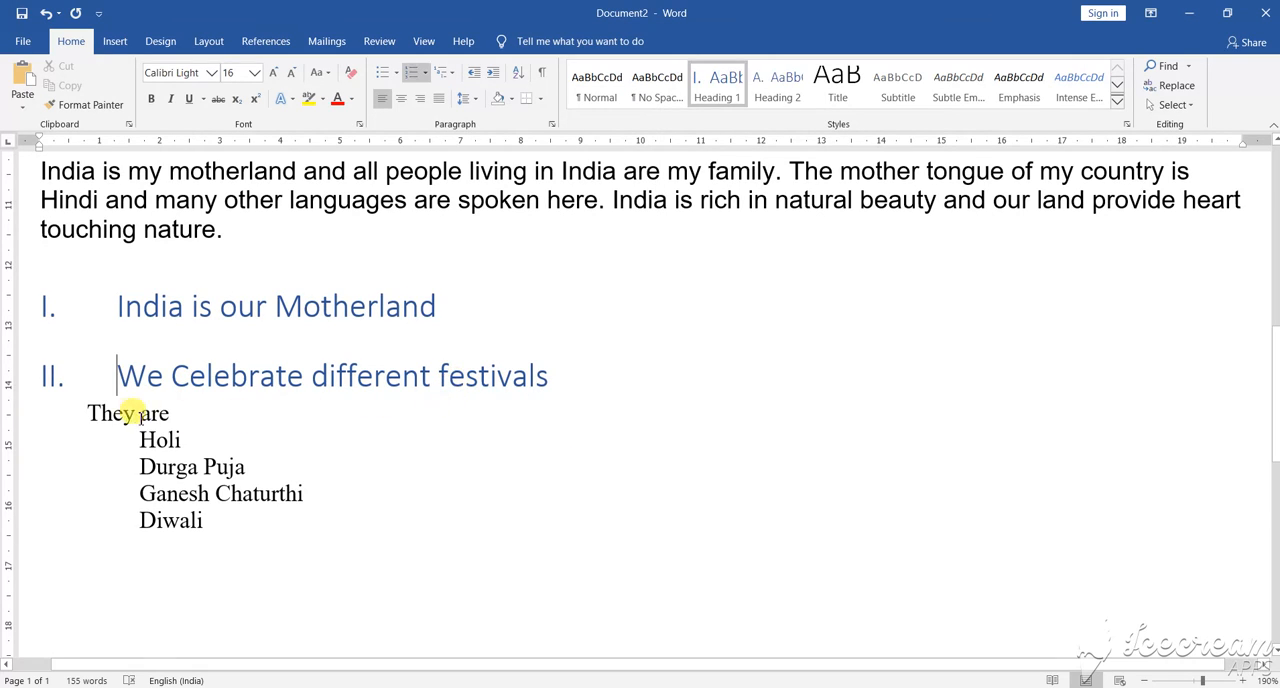
left_click(105, 372)
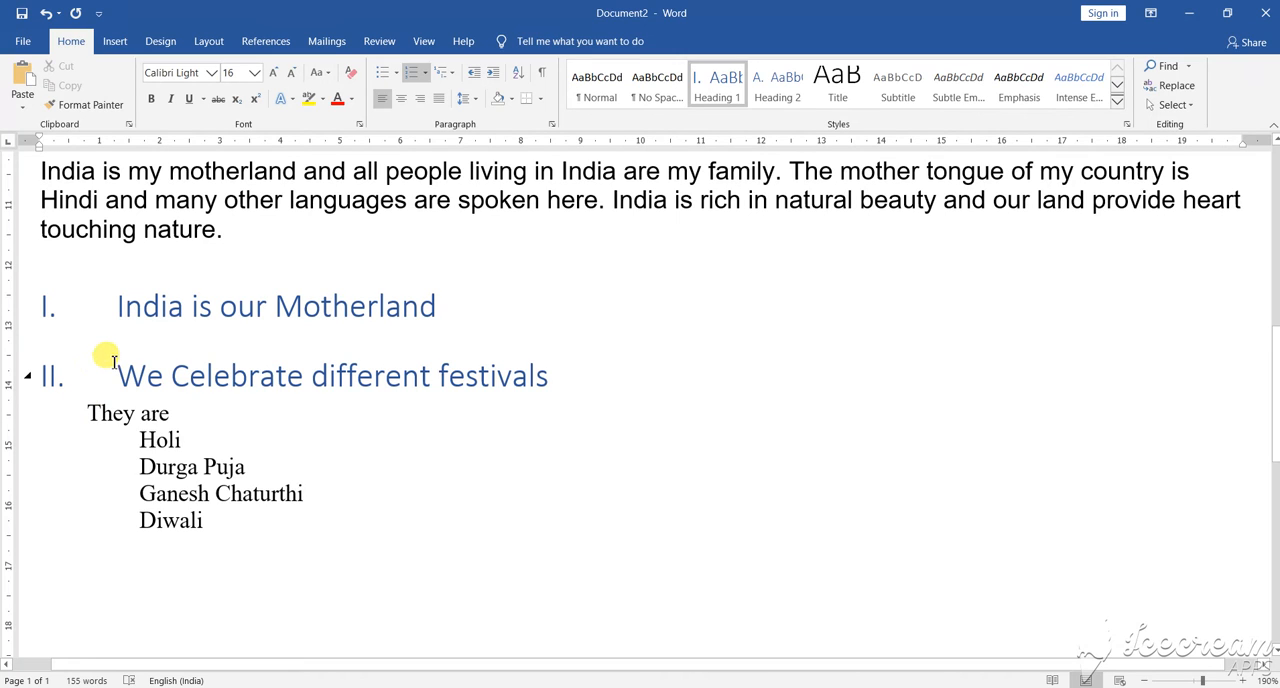
key("BackSpace")
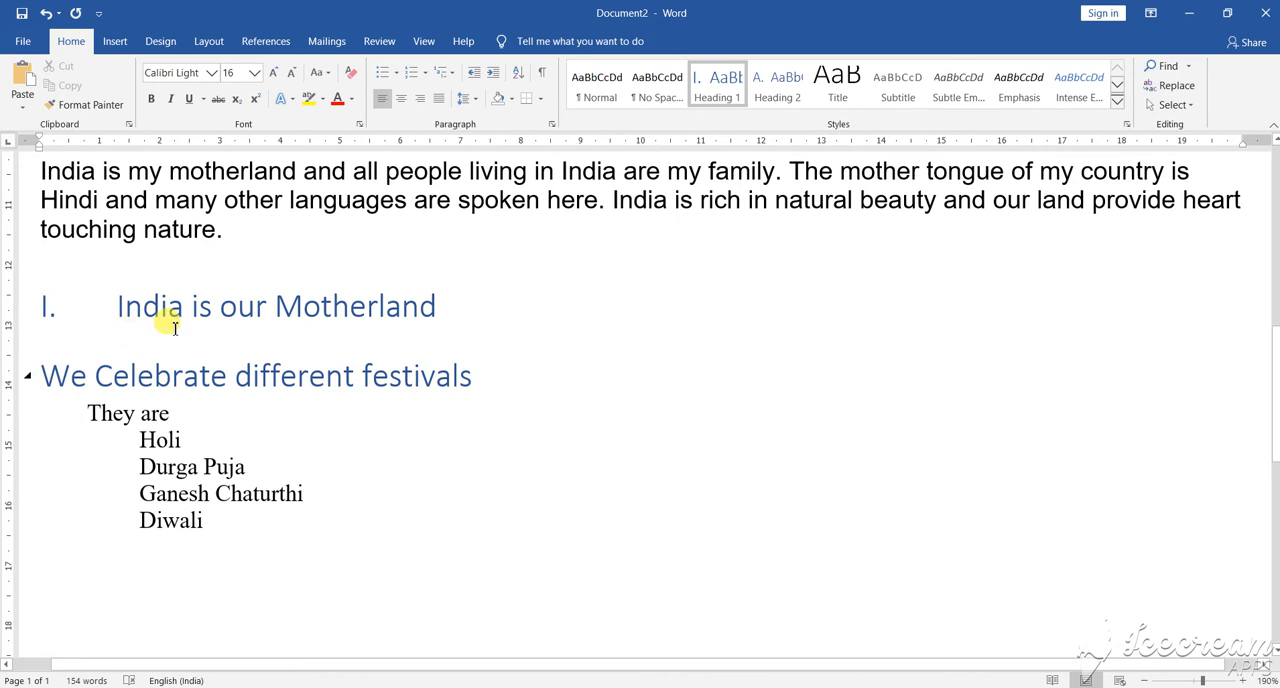
Step: Apply the I. / A. / 1. multilevel heading list to all lines from "We Celebrate different festivals" through "Diwali"
left_click_drag(60, 374, 214, 514)
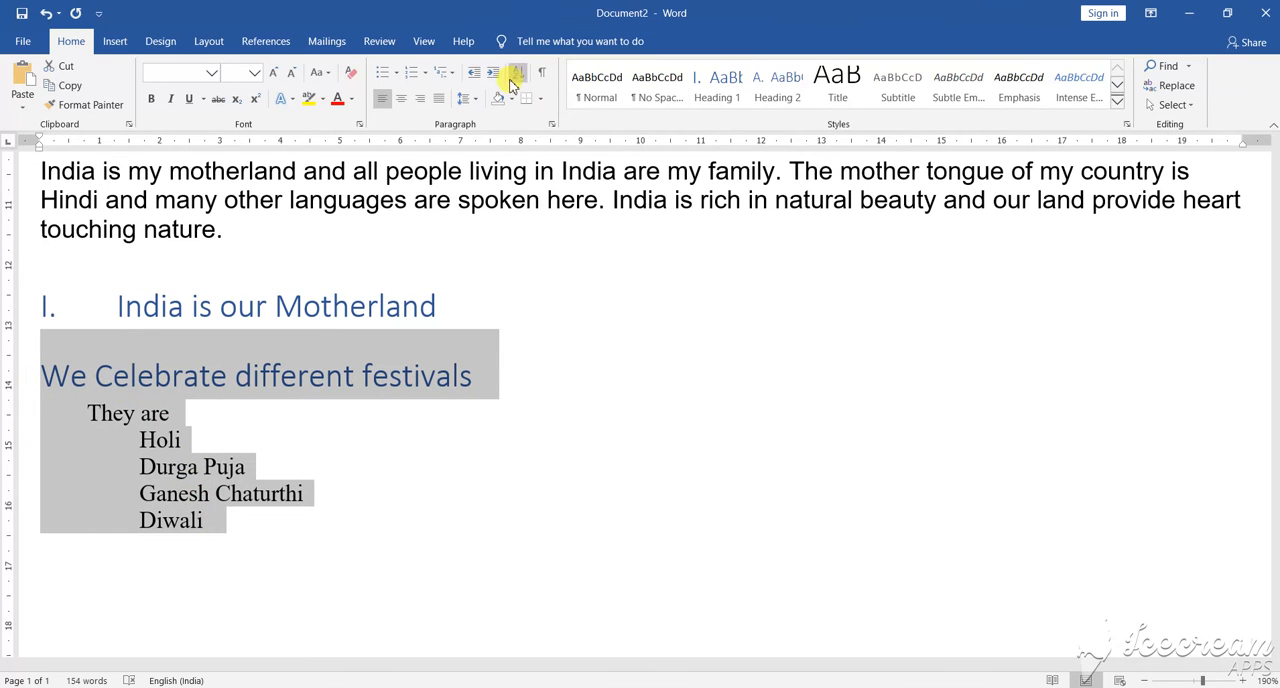
left_click(452, 74)
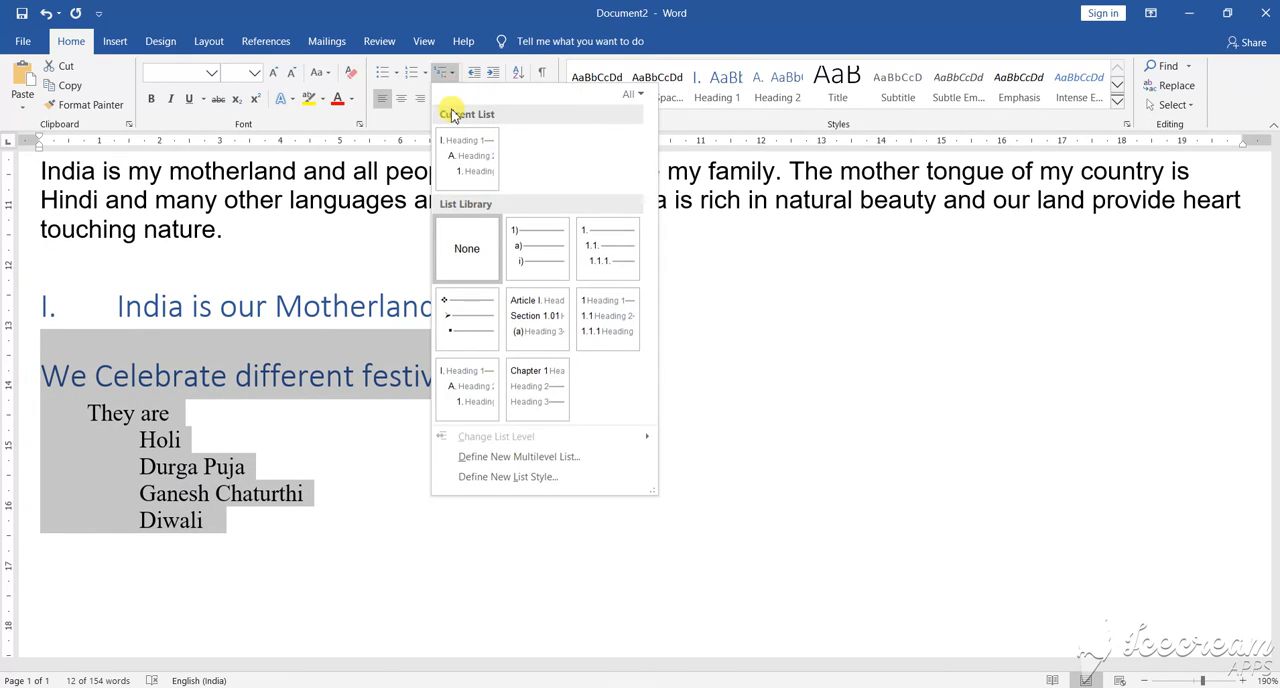
mouse_move(510, 346)
mouse_move(476, 390)
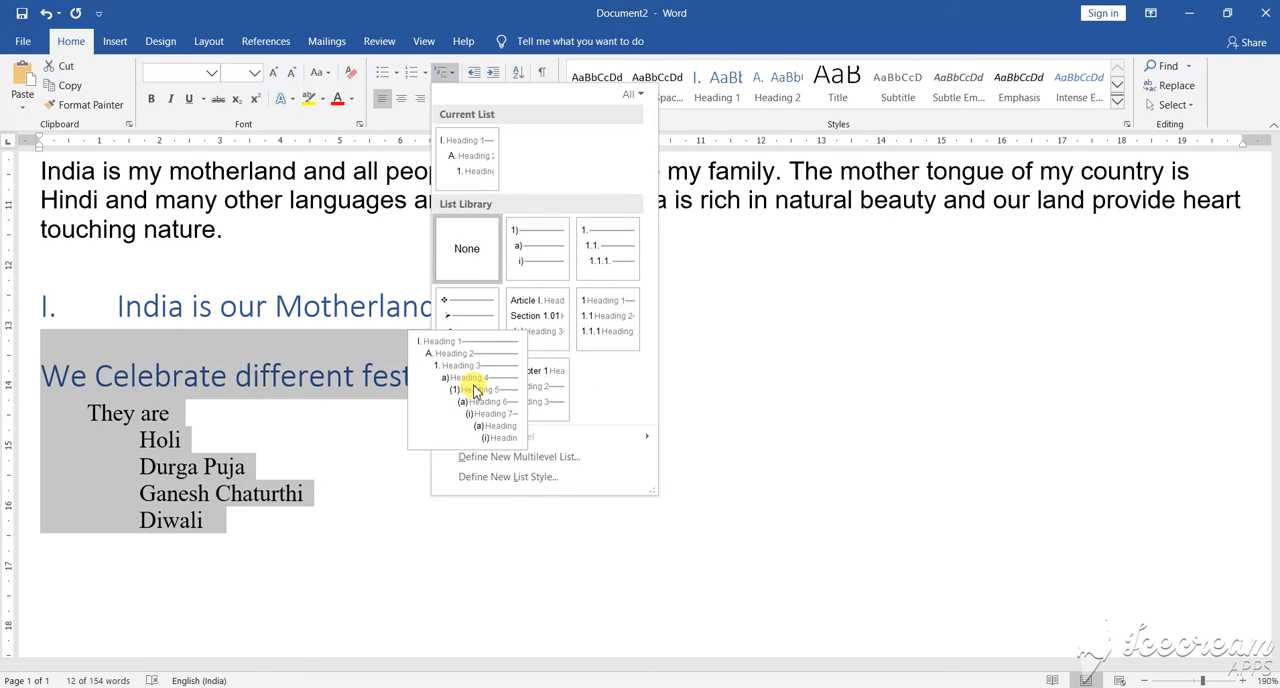
left_click(475, 390)
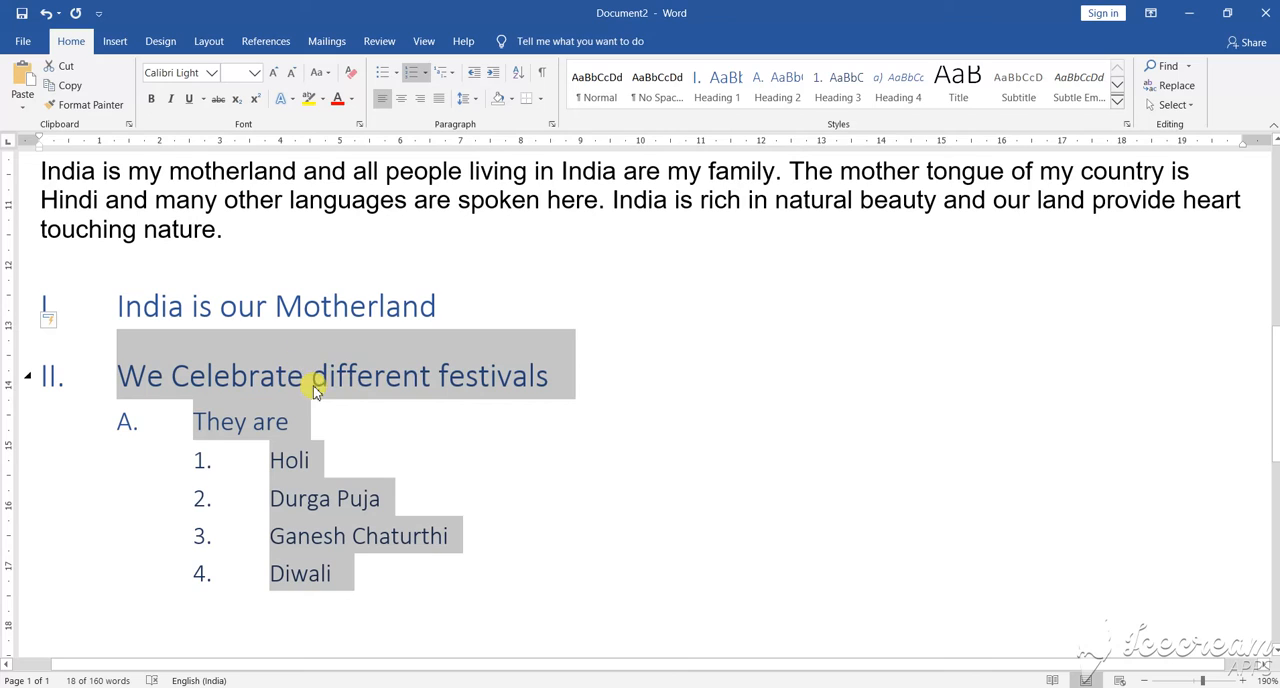
Step: Undo the multilevel list applied to the festival lines and clear the selection
left_click(47, 13)
left_click(47, 13)
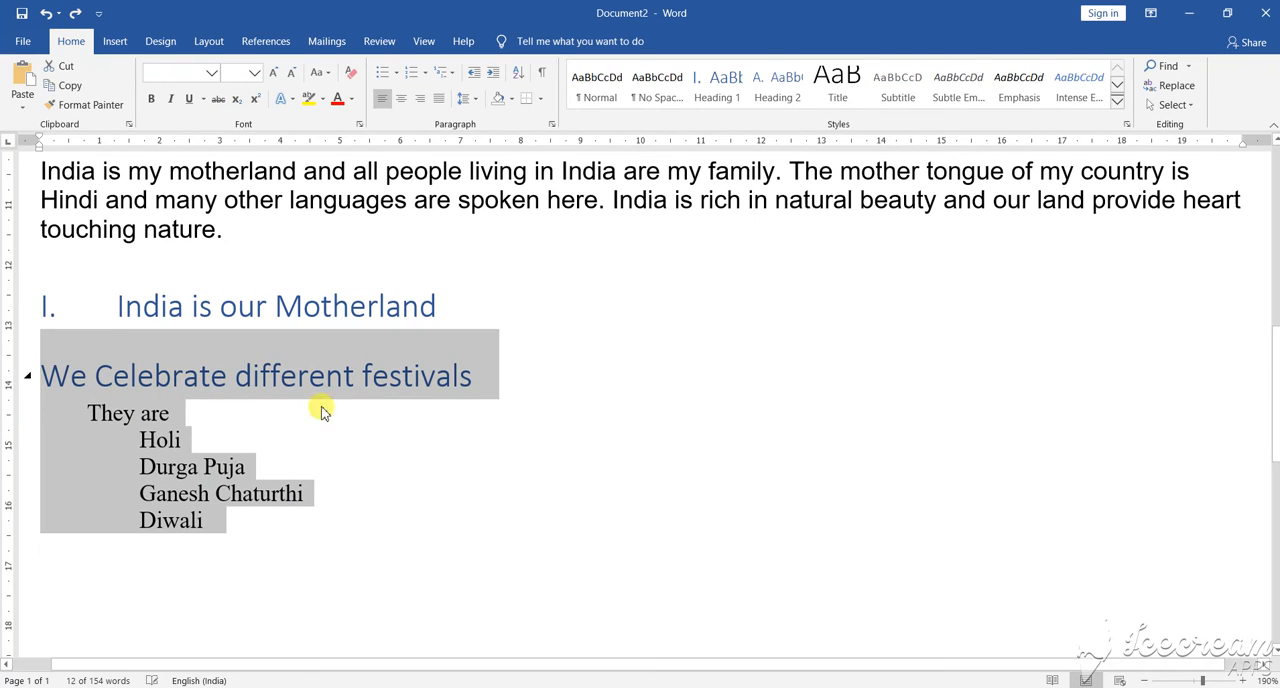
left_click(435, 442)
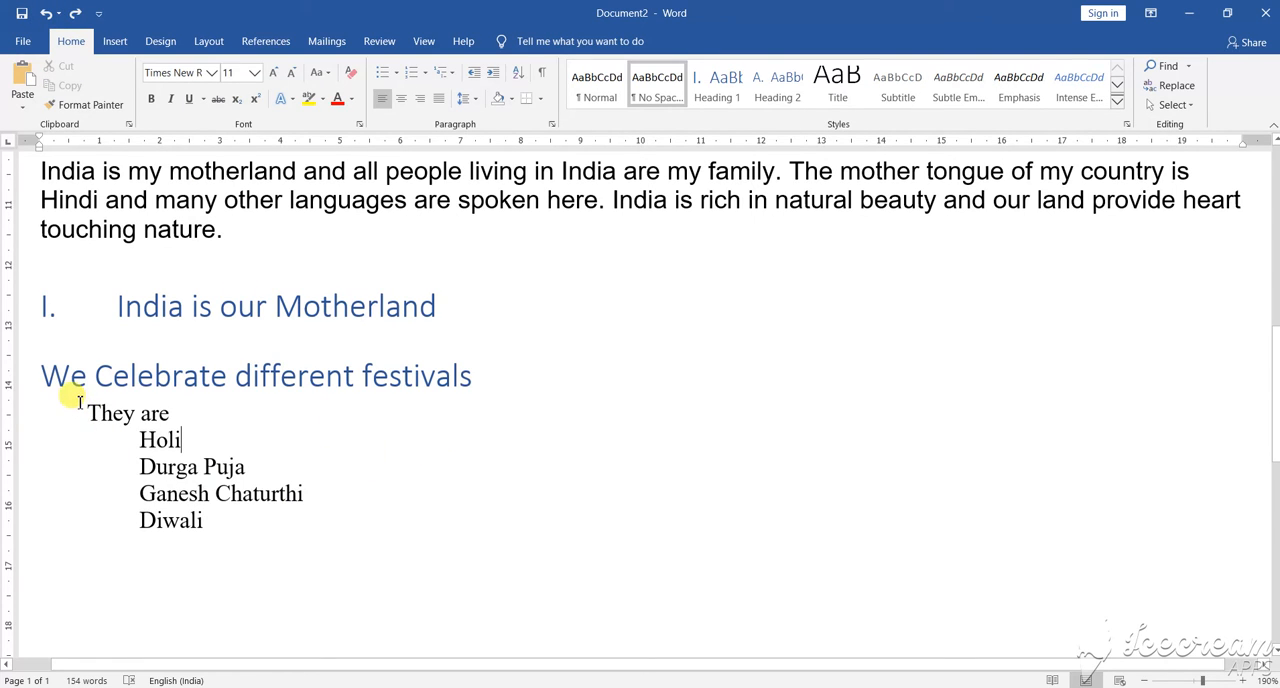
Step: Apply the I. / A. / 1. multilevel heading list to the lines from "We Celebrate different festivals" through "Diwali" and clear the selection
mouse_move(48, 374)
left_click_drag(44, 372, 249, 526)
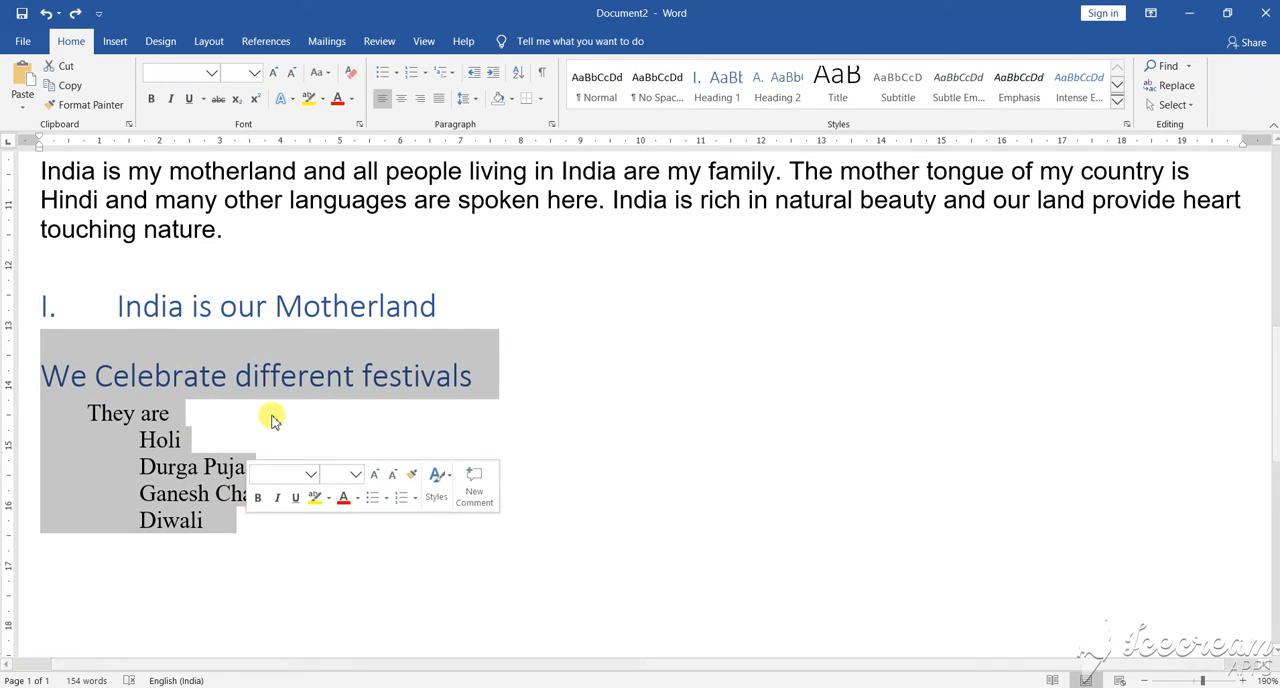
left_click(447, 74)
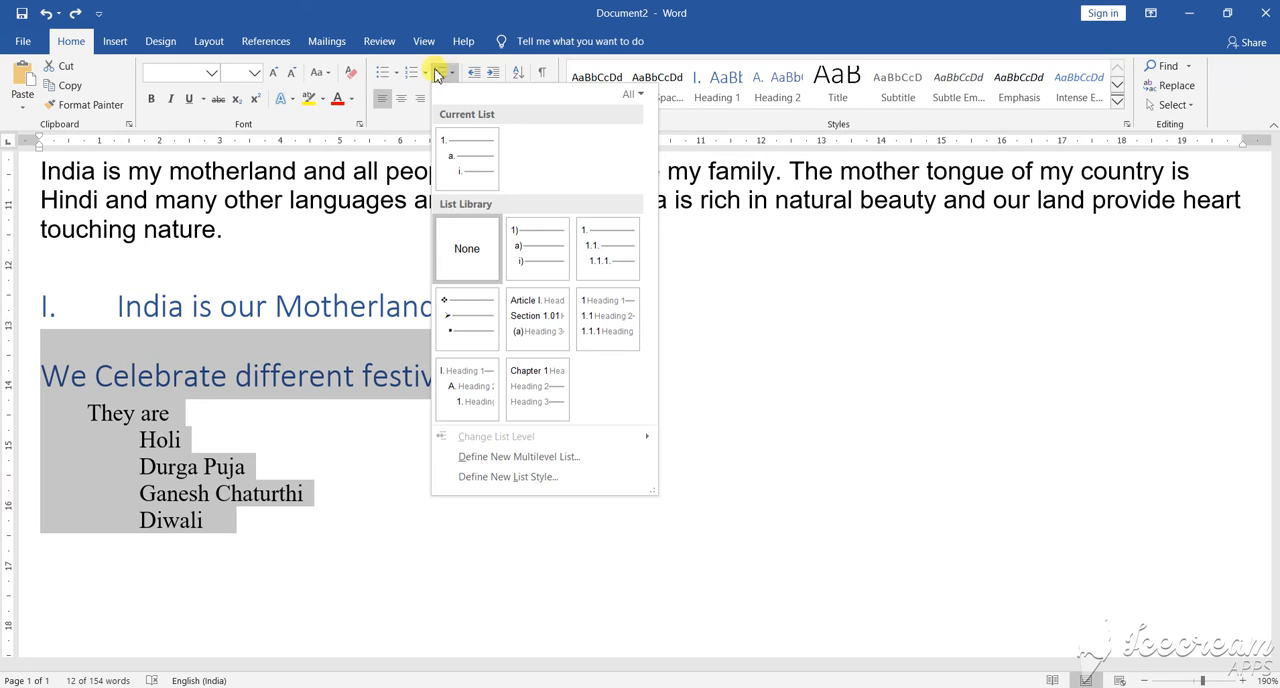
mouse_move(487, 398)
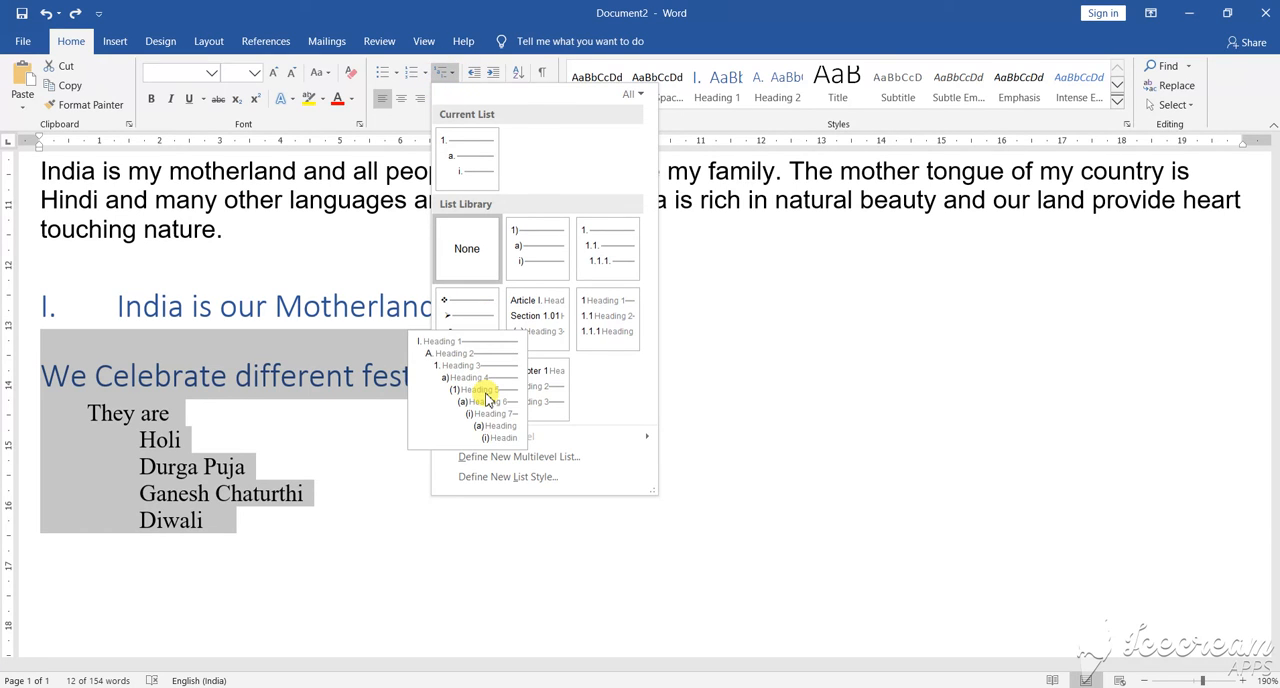
left_click(487, 398)
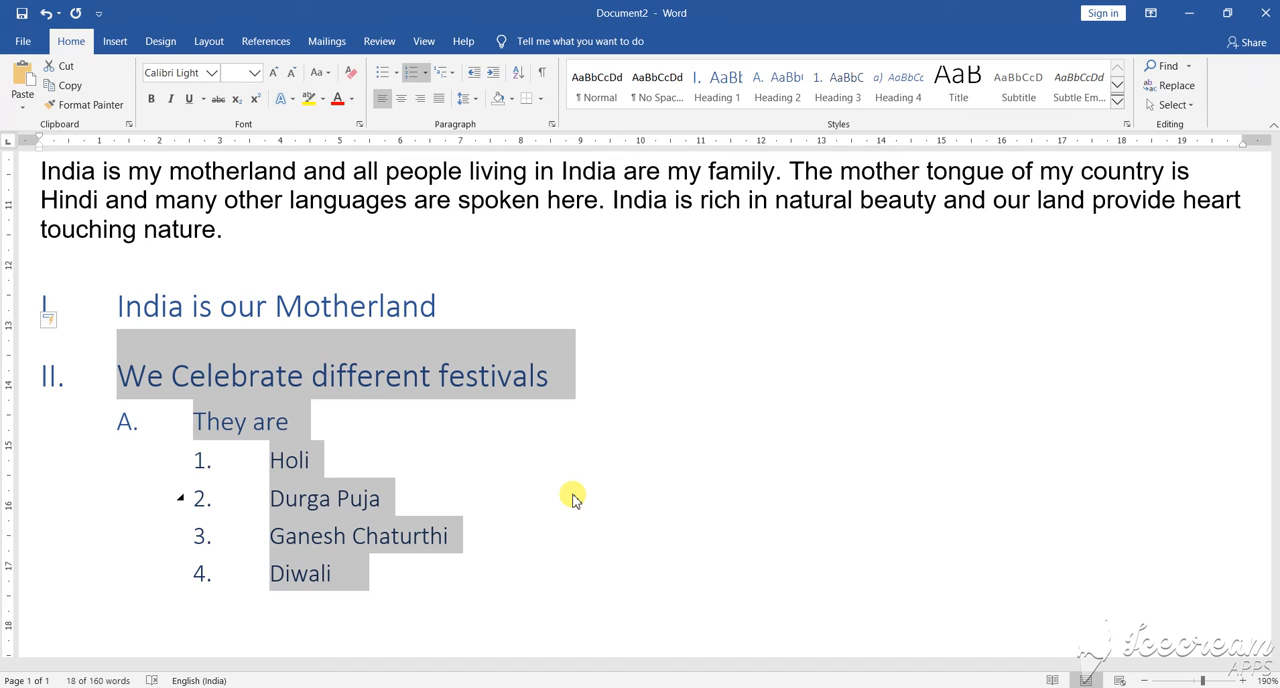
left_click(623, 458)
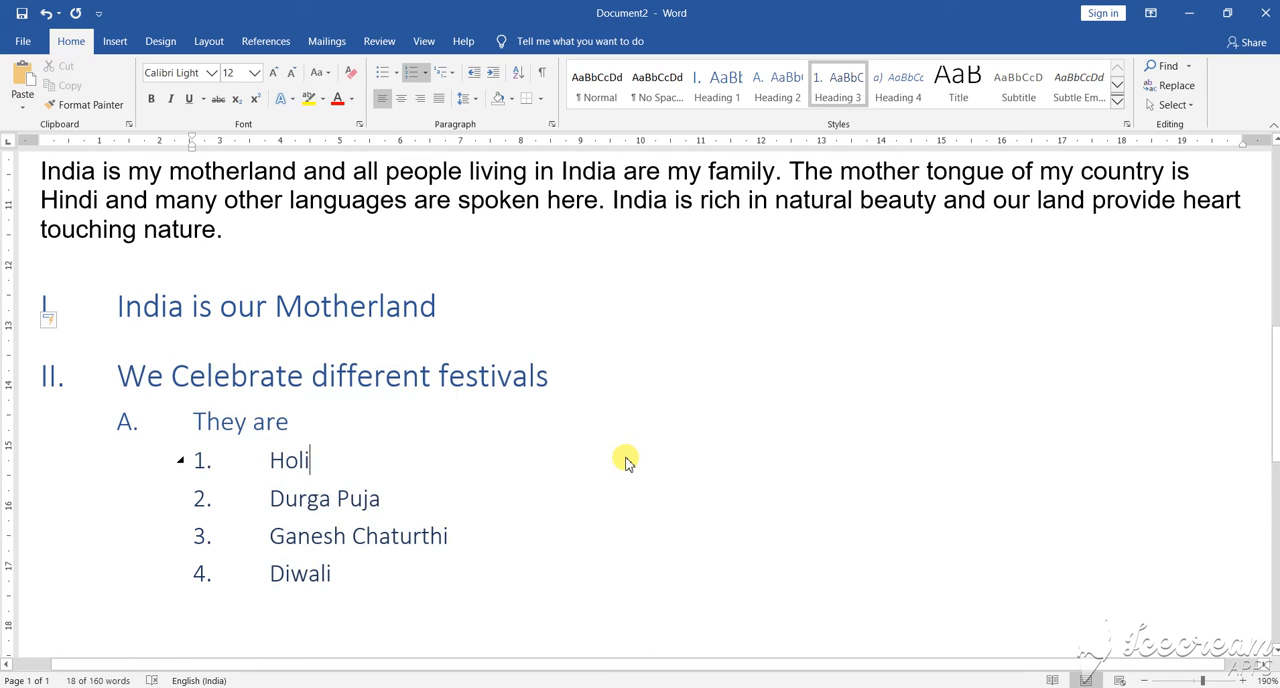
Step: Select the lines from "We Celebrate different festivals" through "Diwali" and review the bulleted and numbered paragraphs across the document
left_click_drag(120, 372, 434, 571)
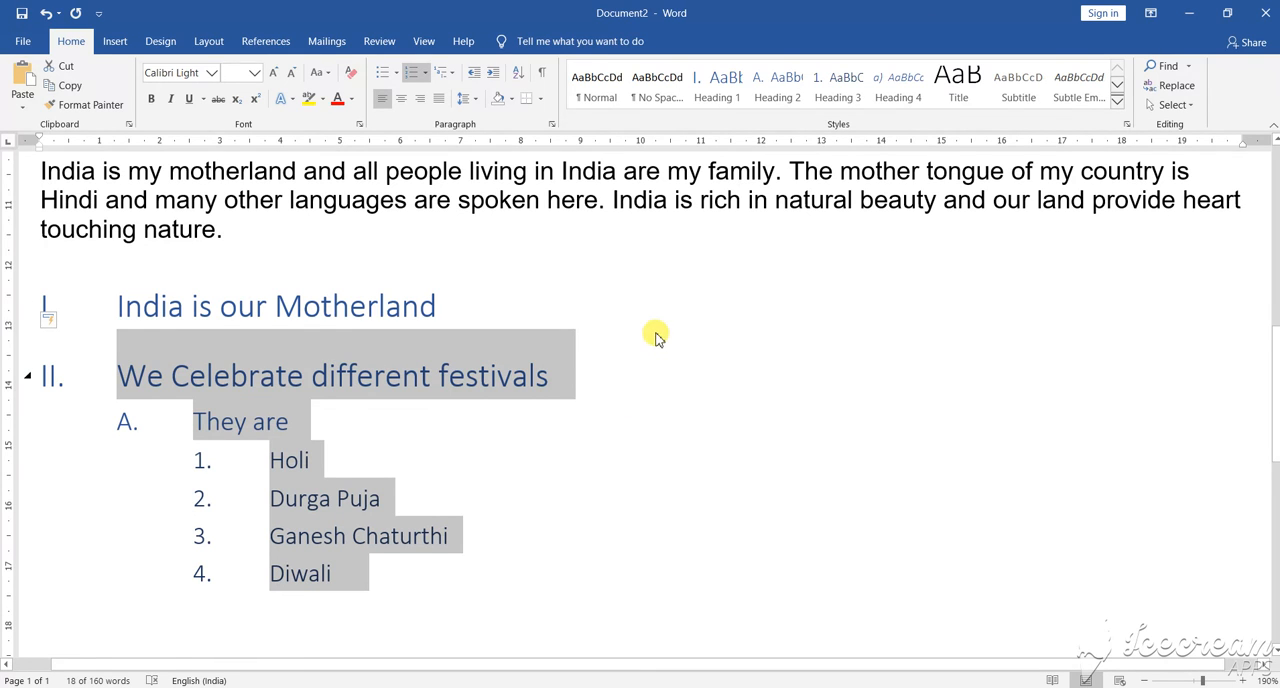
scroll(655, 332, "up", 3)
scroll(655, 332, "up", 5)
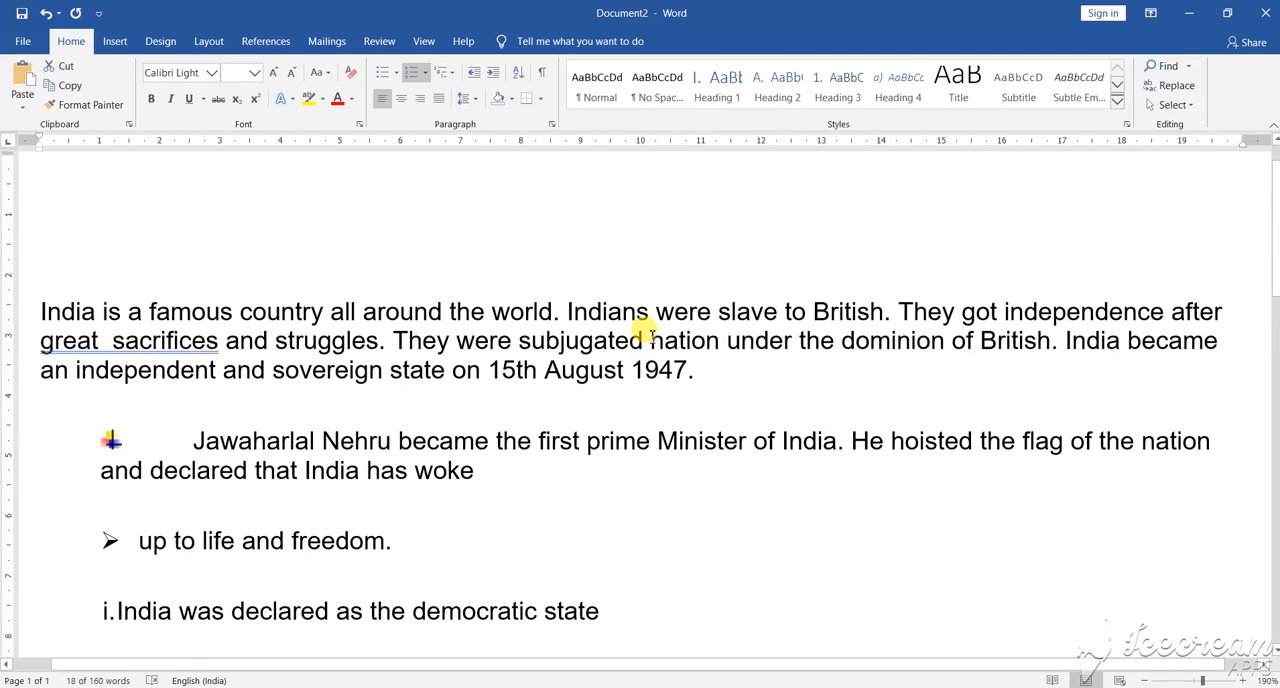
scroll(648, 333, "down", 3)
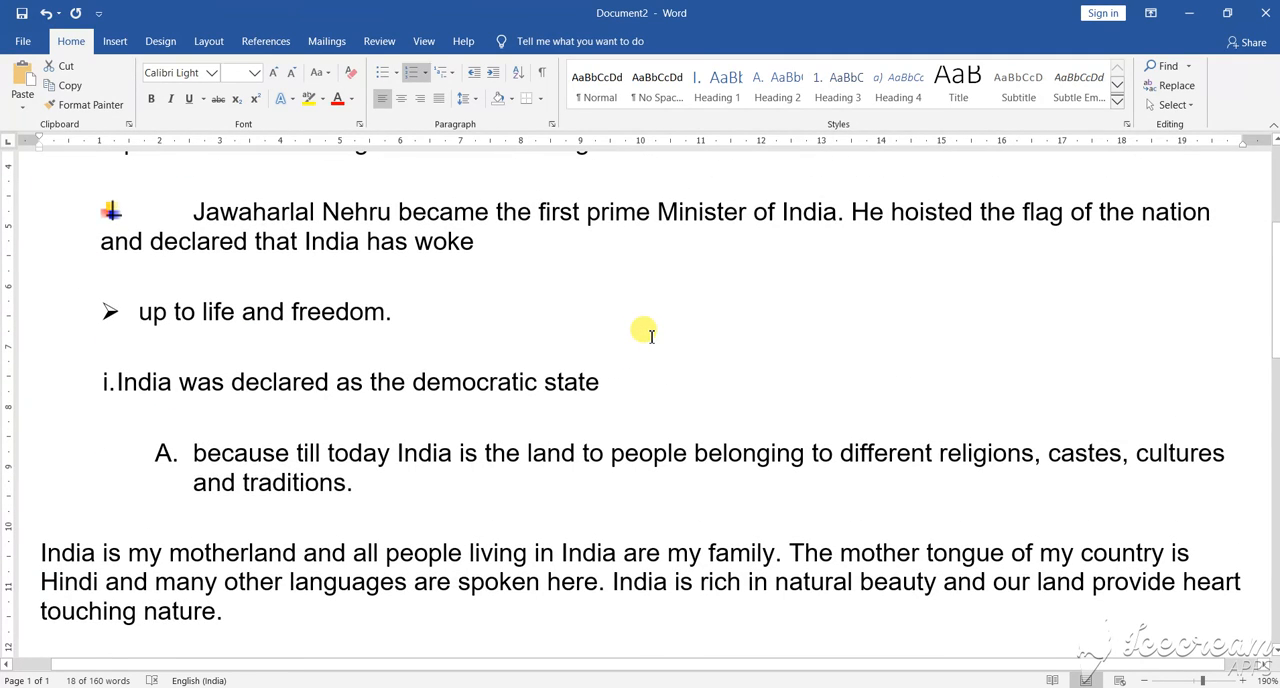
scroll(649, 336, "down", 2)
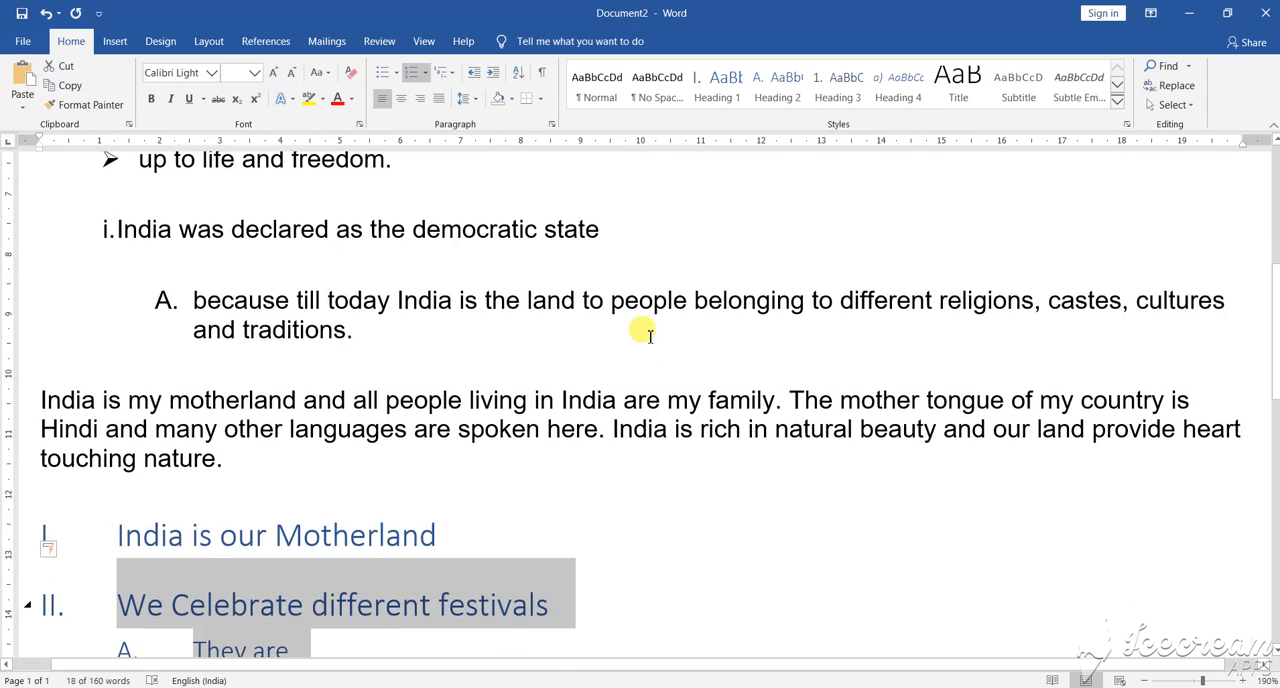